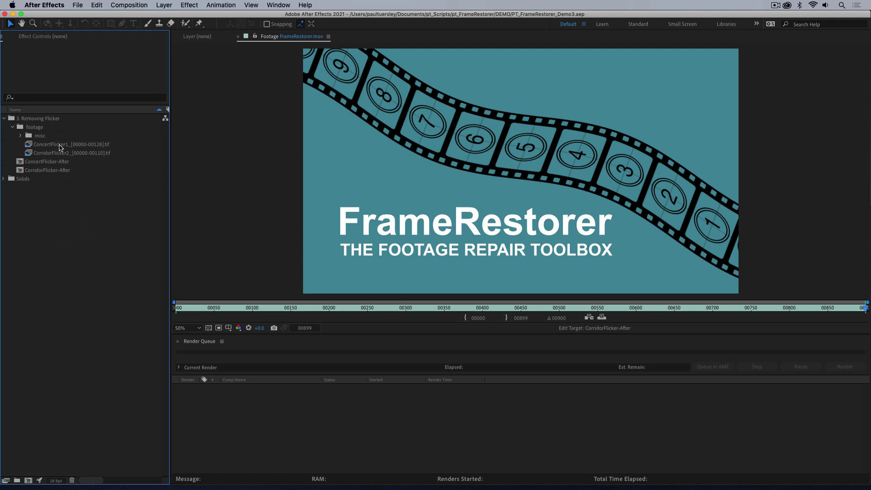
Create a composition named RemoveLightFlicker1 from the ConcertFlicker1 image sequence and preview its playback
left_click_drag(60, 147, 28, 482)
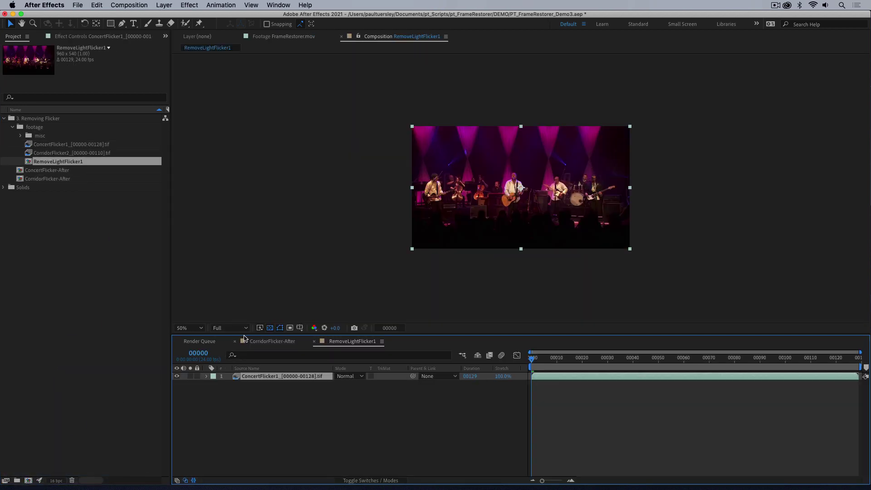
key("/")
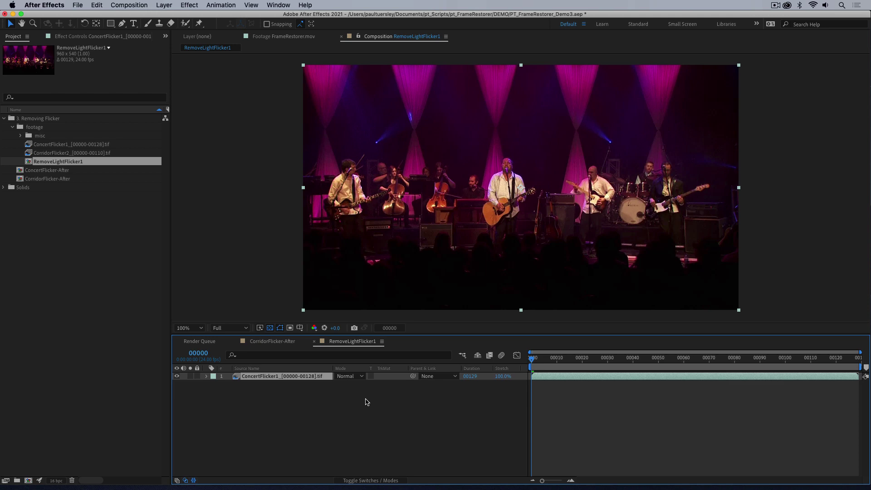
key("space")
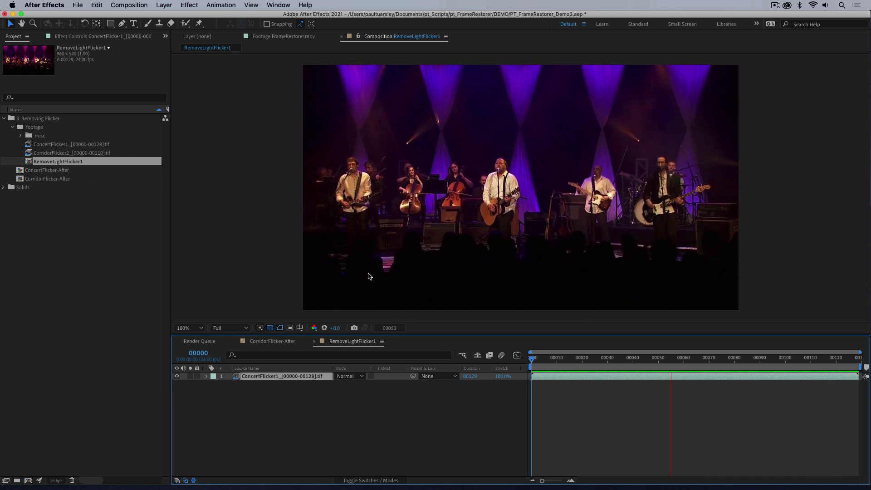
key("space")
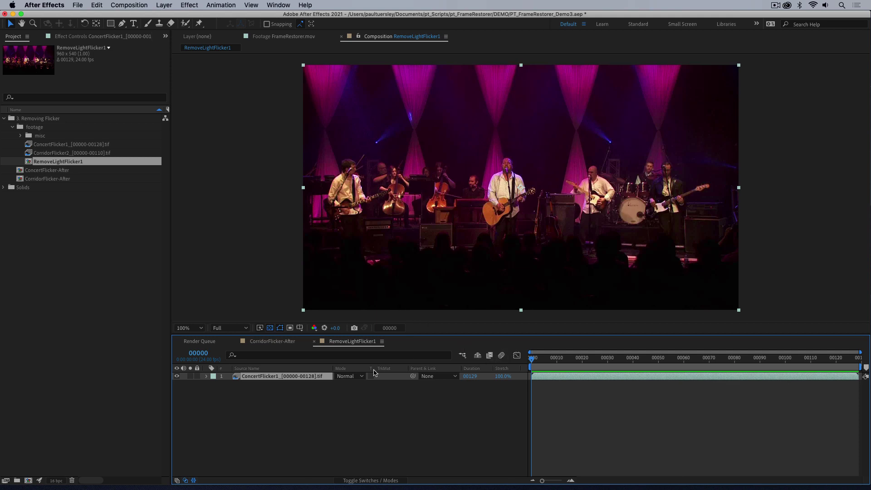
Open the pt_FrameRestorer script, dismiss its help window, and set the category to REDUCE - flicker and clean up
left_click(280, 5)
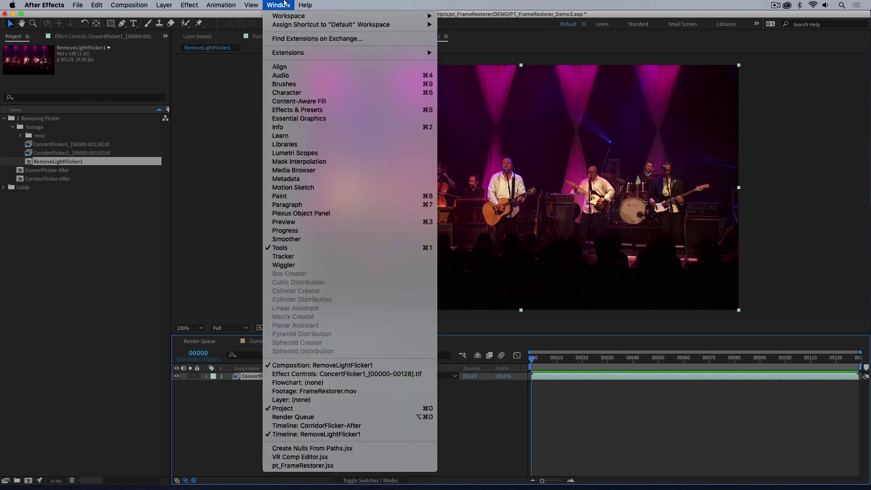
left_click(303, 465)
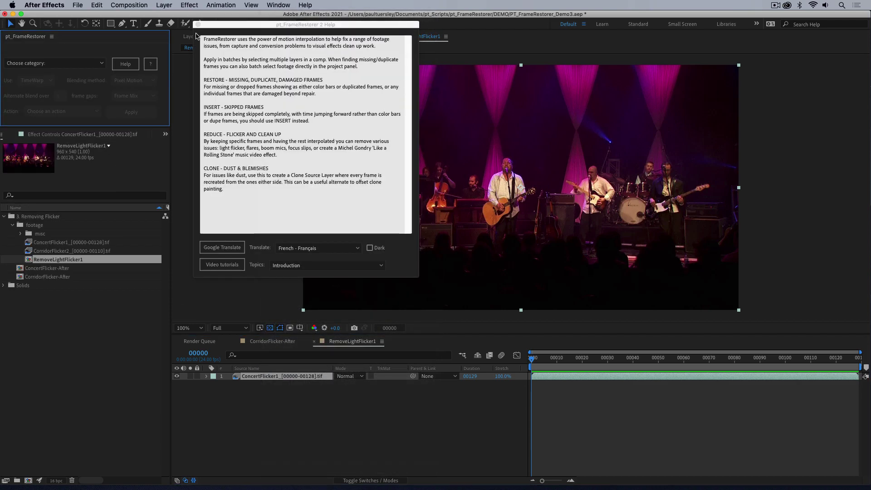
left_click(198, 24)
left_click(54, 64)
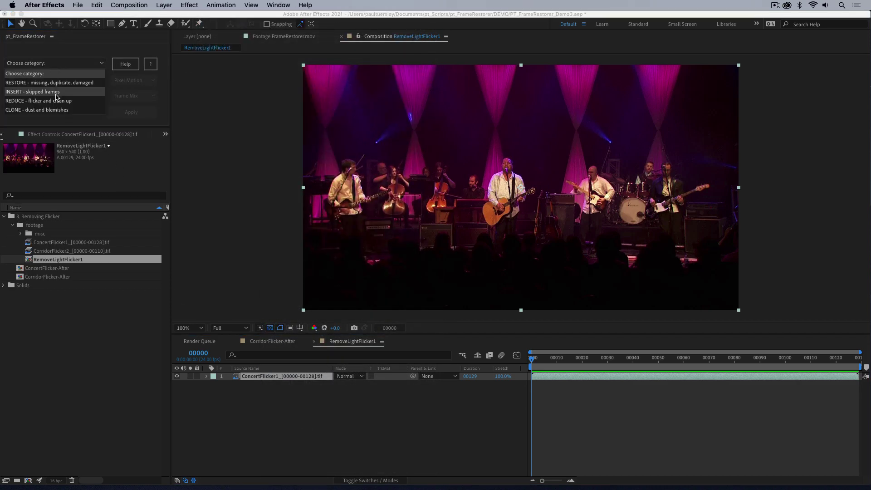
left_click(60, 101)
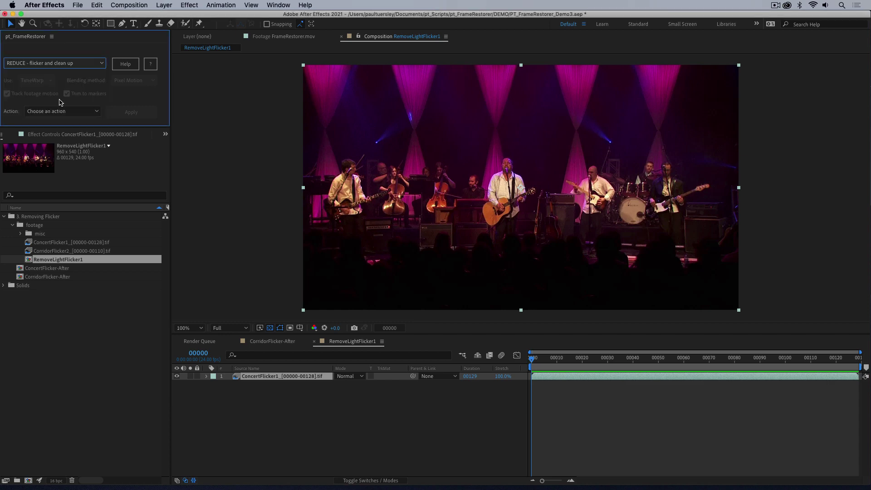
Mark frame 0 on the ConcertFlicker1 layer and take a snapshot of that frame for comparison
left_click(305, 375)
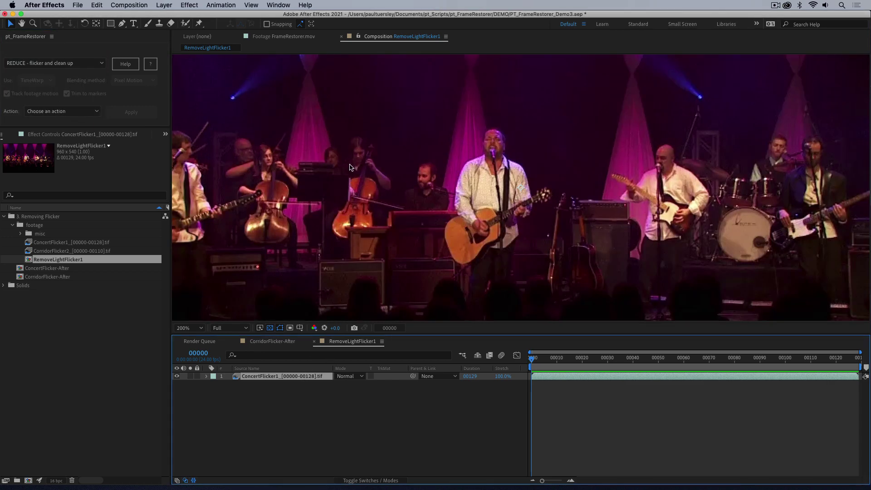
key("h")
left_click_drag(370, 133, 523, 259)
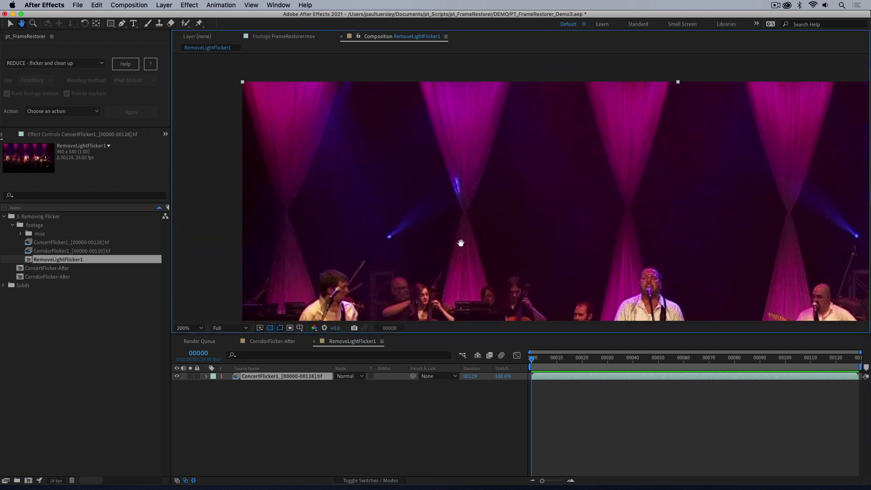
key("v")
key("comma")
key("h")
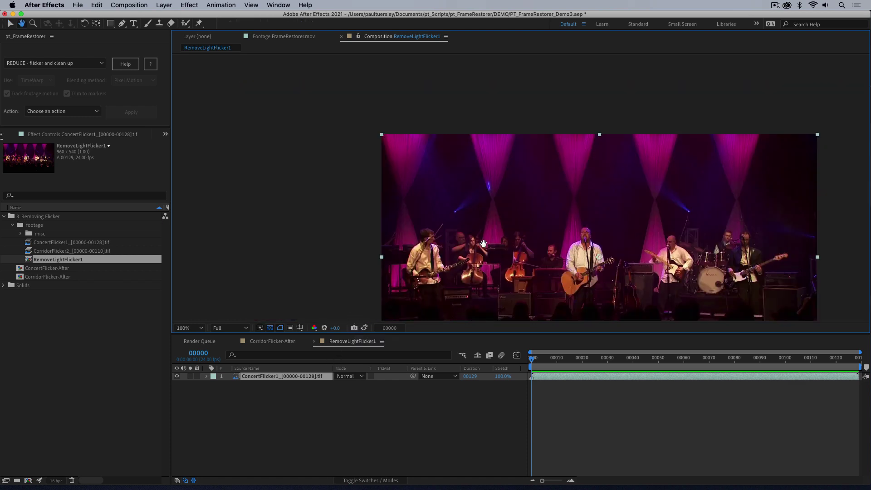
left_click_drag(483, 244, 337, 195)
key("v")
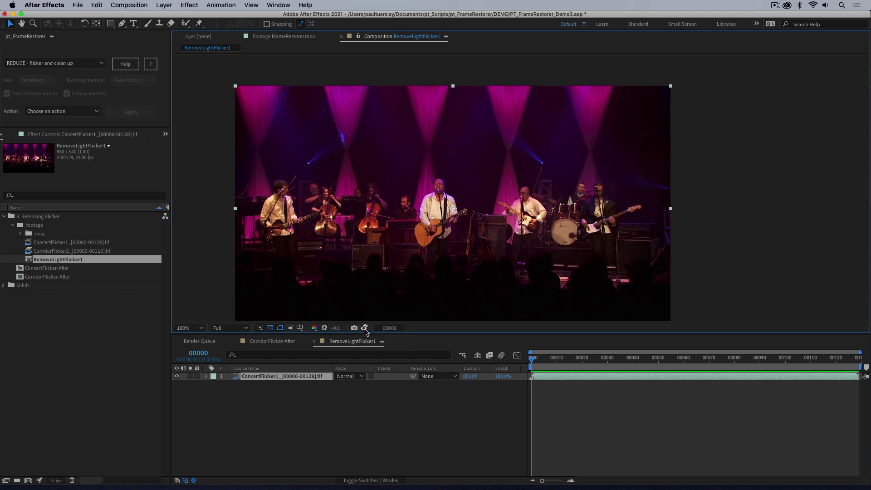
Compare the lighting in frame 1 with the stored snapshot of frame 0
key("Page_Down")
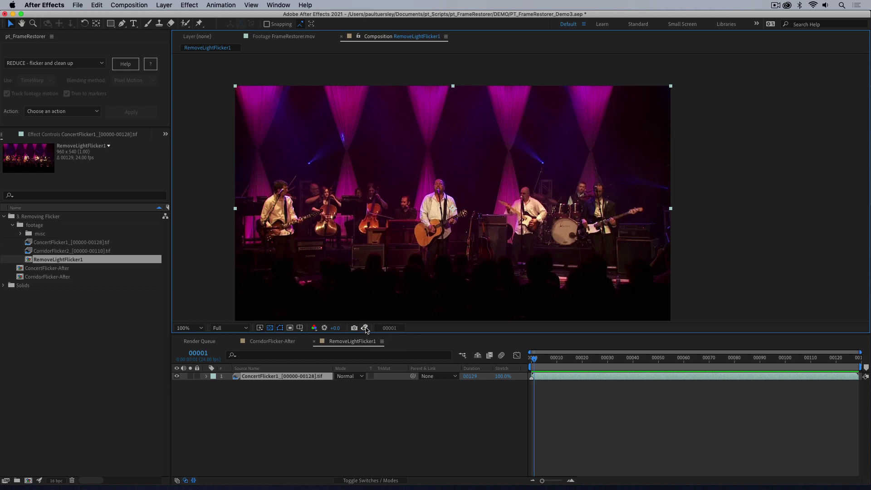
left_click(365, 327)
left_click(365, 328)
left_click(365, 328)
left_click(365, 328)
left_click(365, 327)
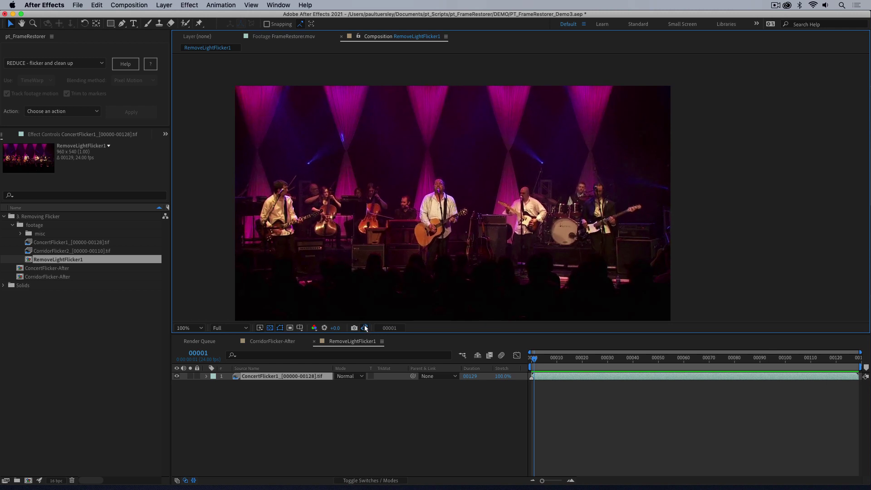
left_click(365, 328)
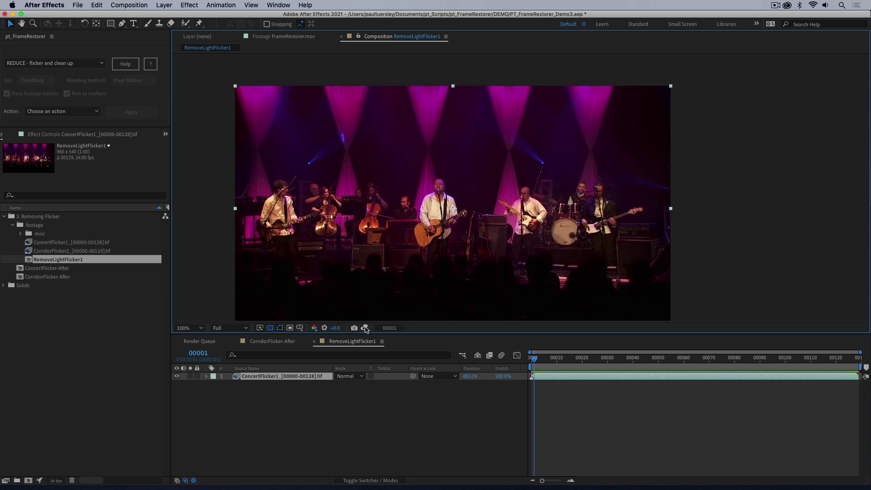
left_click(365, 328)
left_click(365, 328)
left_click(365, 327)
Compare frames 2, 3 and 4 one by one with the stored snapshot of frame 0
key("Page_Down")
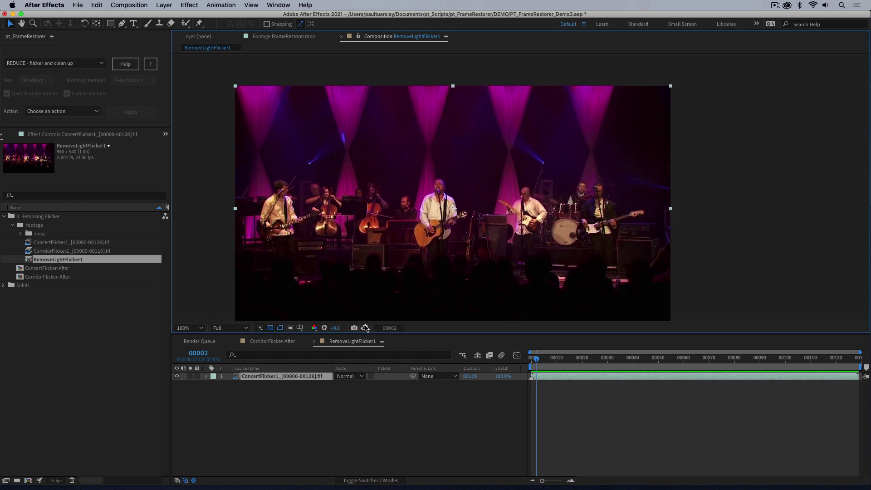
left_click(365, 328)
left_click(365, 327)
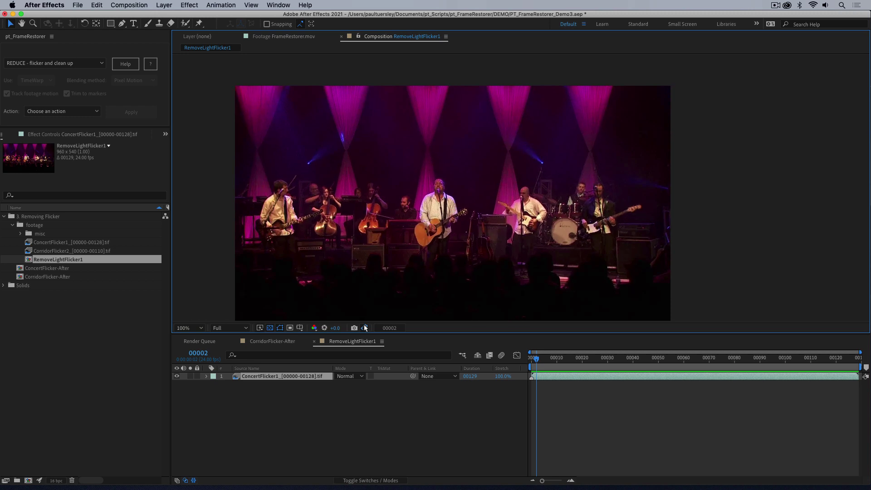
left_click(366, 328)
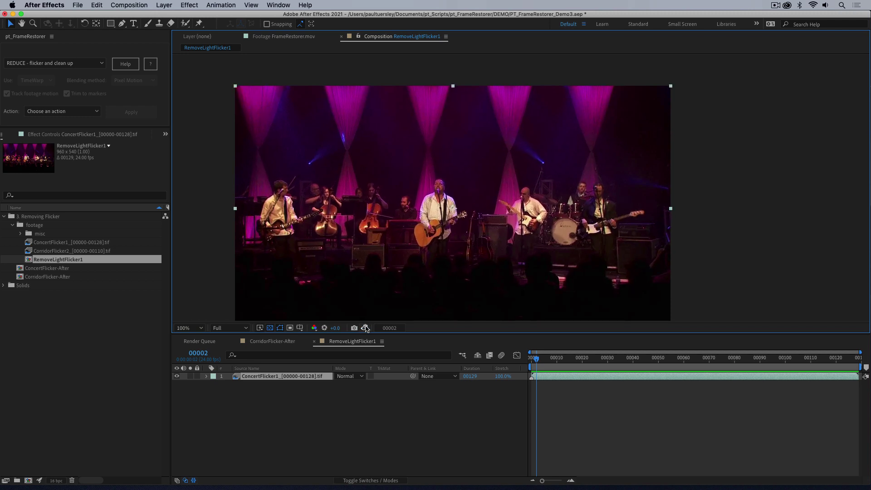
key("Page_Down")
left_click(366, 328)
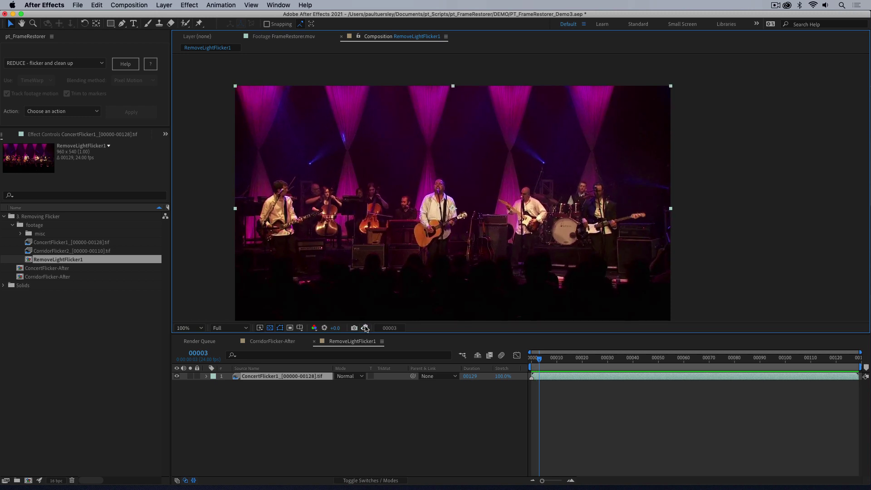
left_click(366, 328)
left_click(366, 328)
key("Page_Down")
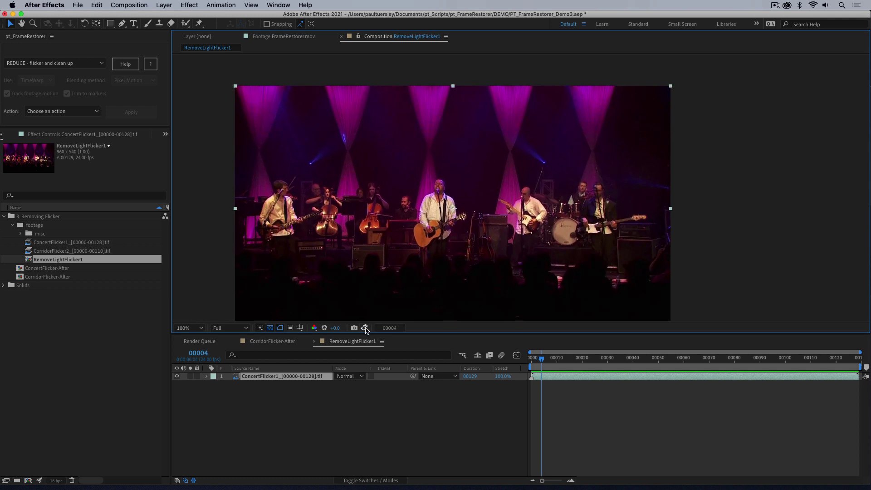
left_click(365, 328)
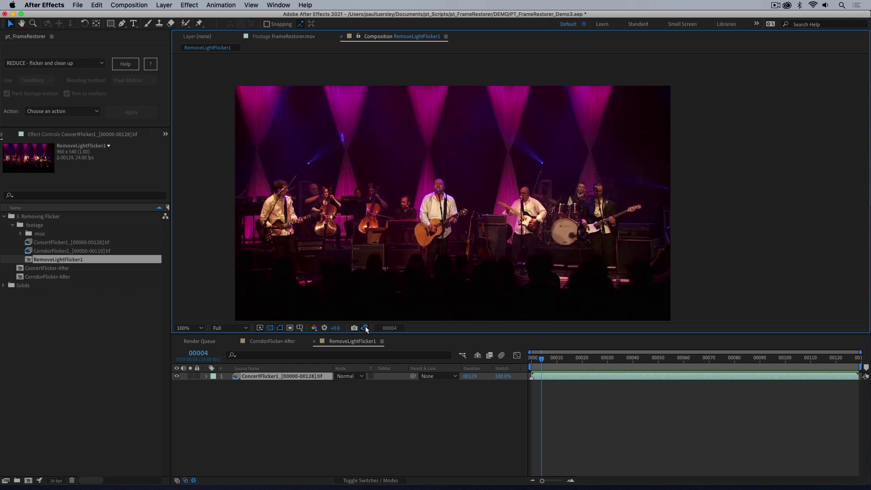
left_click(365, 328)
Compare frame 5 with the snapshot, add a layer marker there, and return to the first frame
key("Page_Down")
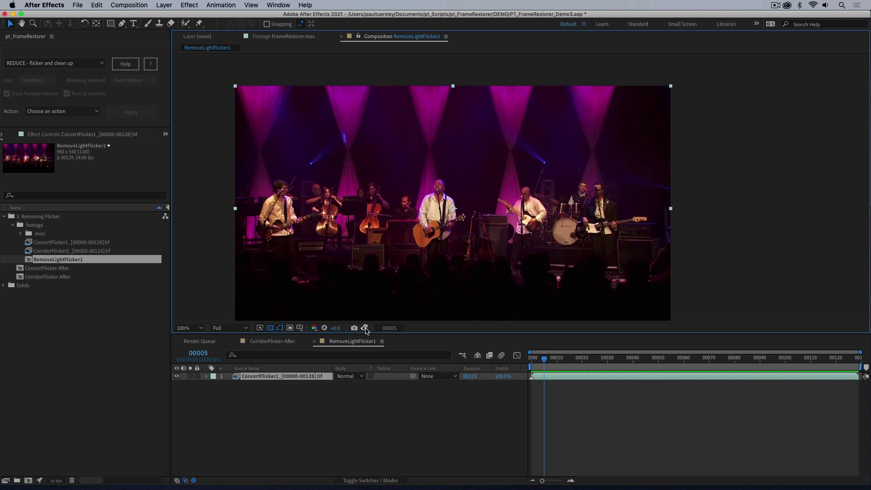
left_click(366, 328)
left_click(366, 327)
left_click(365, 328)
left_click(365, 328)
left_click(366, 328)
left_click(366, 328)
left_click(366, 328)
key("Page_Up")
key("Home")
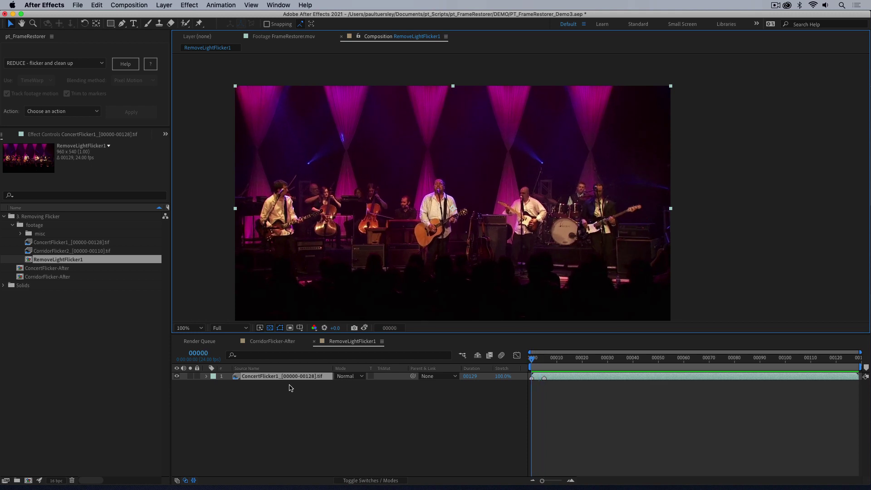
Step through frames 0 to 5 to review one flicker cycle between the two layer markers
key("Page_Down")
key("Page_Down")
key("Page_Down")
key("Page_Down")
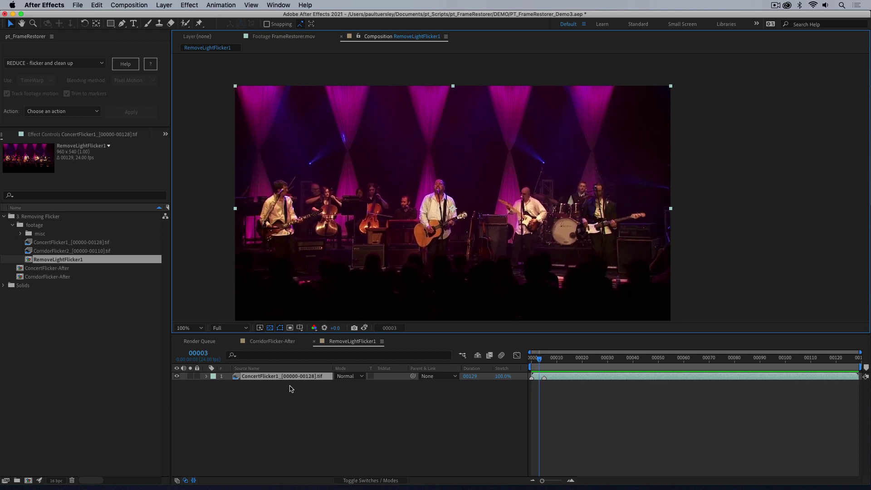
key("Page_Down")
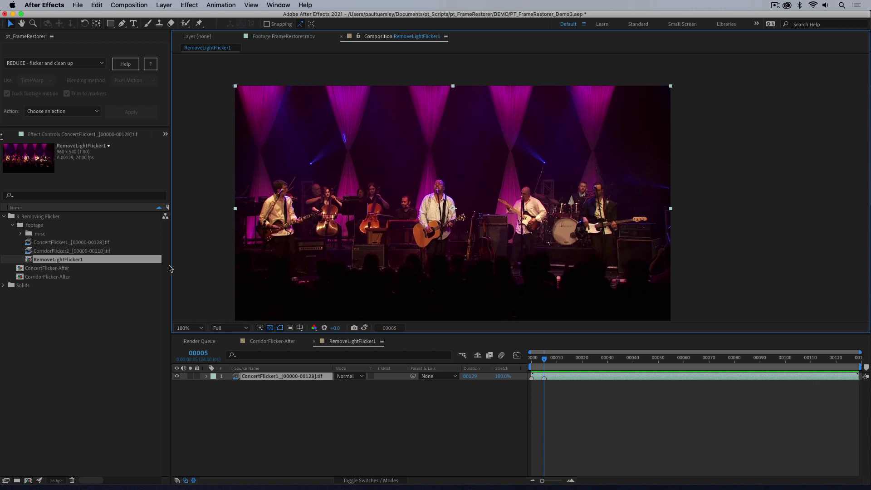
Apply the Repeat Markers action to the ConcertFlicker1 layer and choose Reduce to marked frames as the following action
left_click(66, 114)
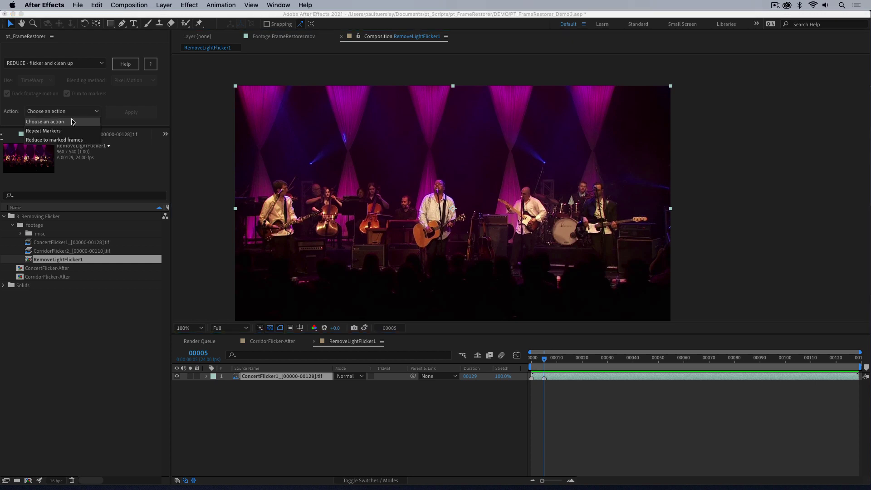
left_click(66, 131)
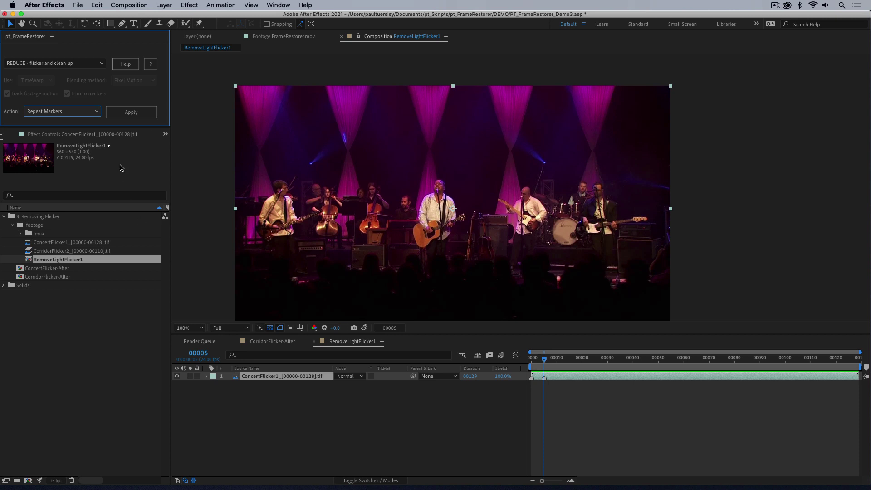
left_click(127, 113)
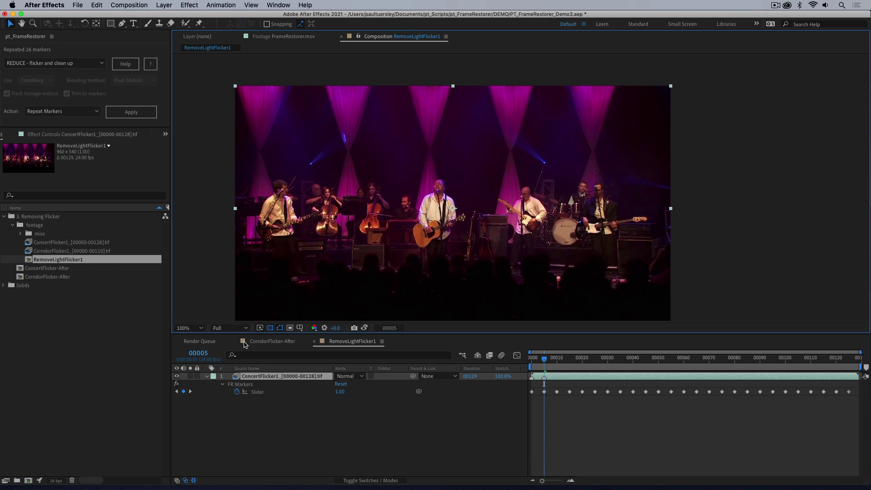
left_click(66, 112)
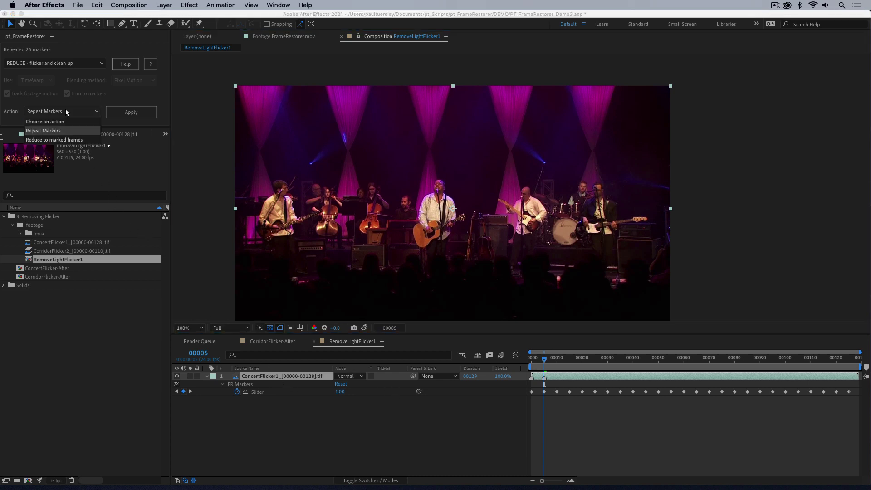
left_click(72, 140)
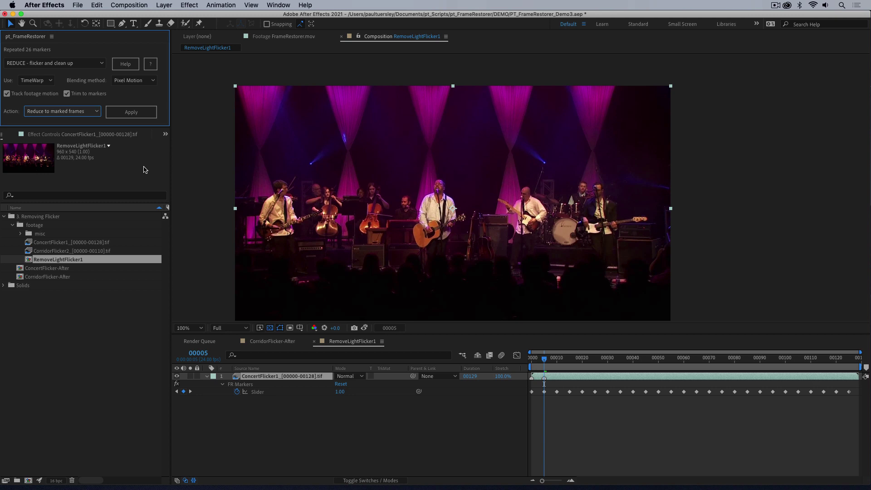
Try reducing the layer to its marked frames with Track footage motion and Trim to markers enabled
left_click(135, 116)
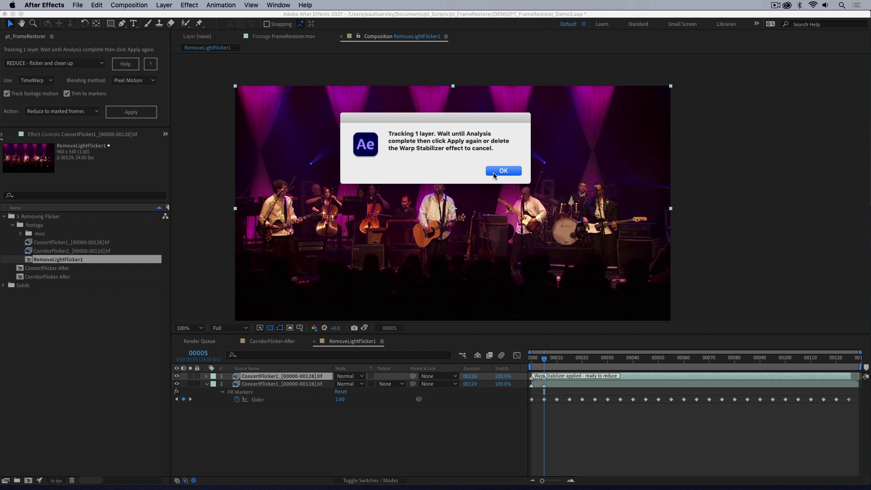
left_click(503, 171)
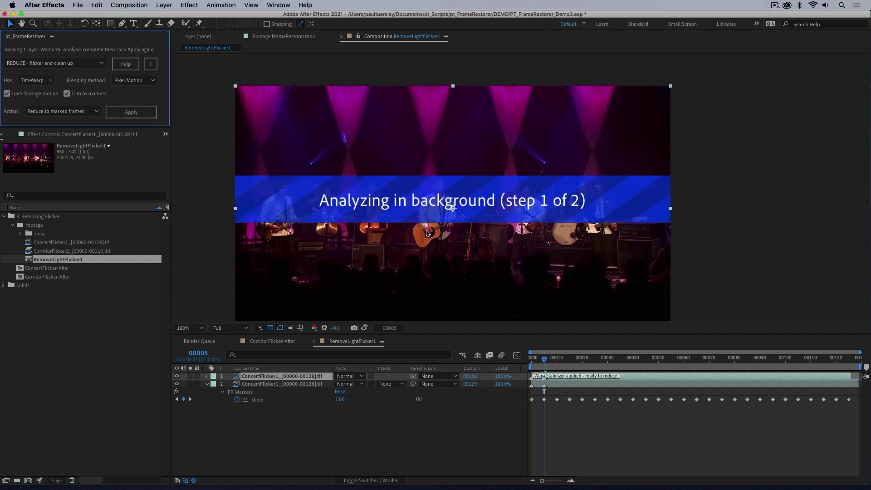
left_click(282, 380)
key("super+z")
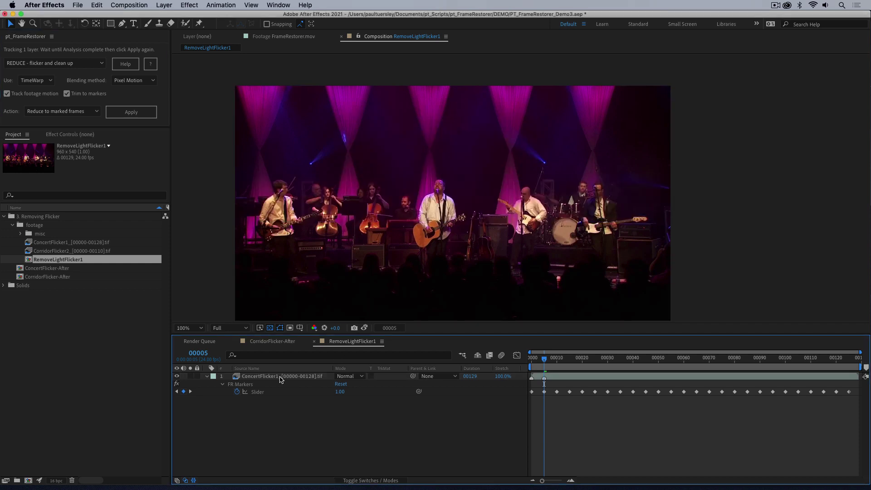
Apply Reduce to marked frames using TimeWarp and Pixel Motion, with Track footage motion and Trim to markers turned off
left_click(8, 95)
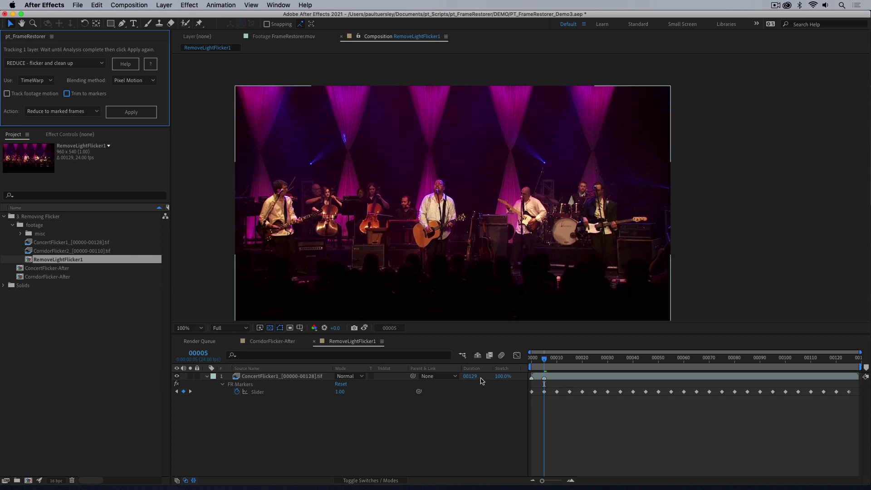
left_click(132, 114)
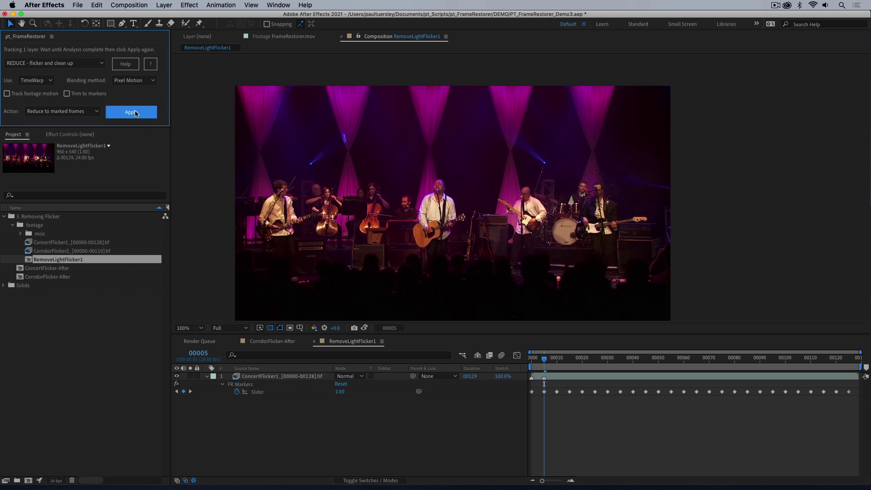
Reselect the ConcertFlicker1 layer and run its reduction to marked frames again
left_click(502, 170)
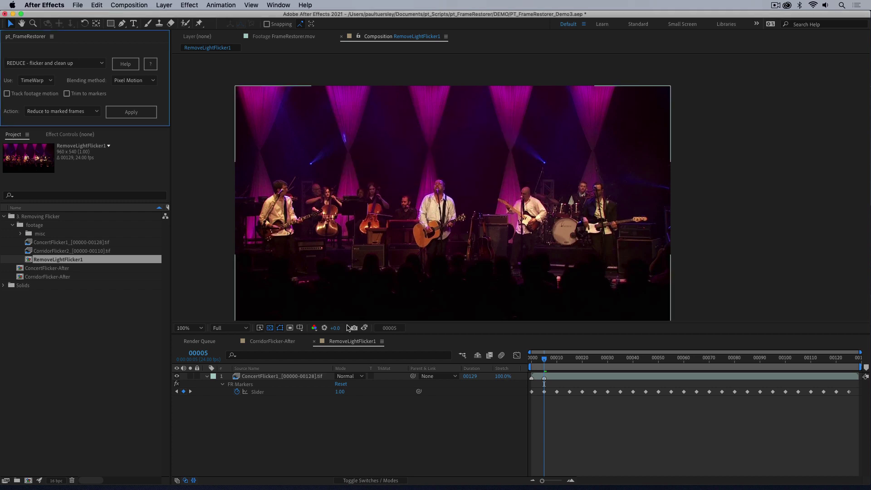
left_click(294, 377)
left_click(141, 113)
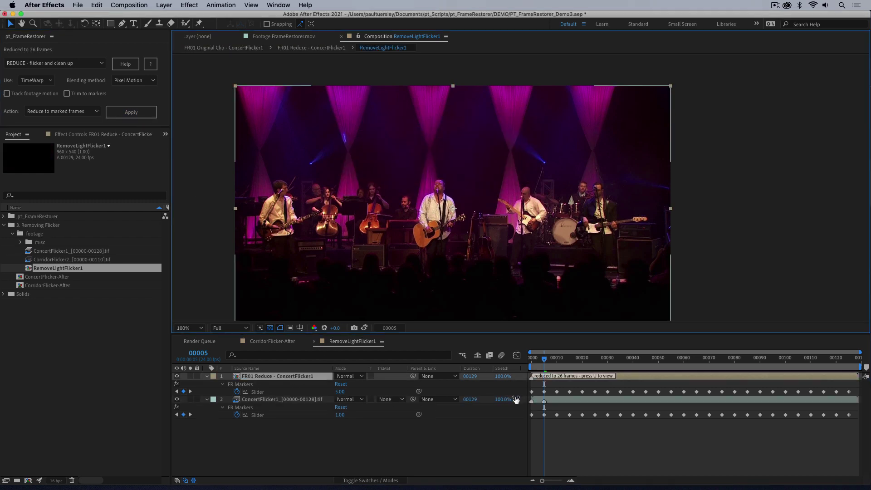
Scrub to frame 17 and play back the reduced concert footage to check it for flicker
left_click_drag(545, 364, 566, 367)
key("space")
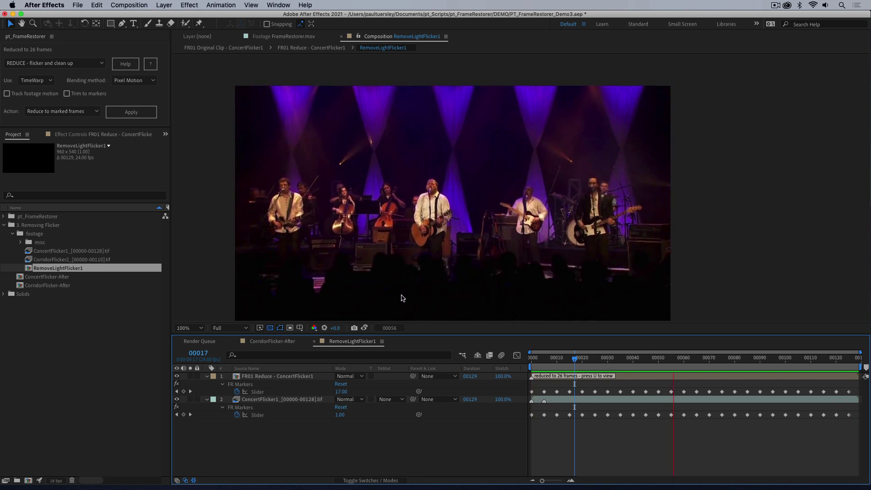
key("space")
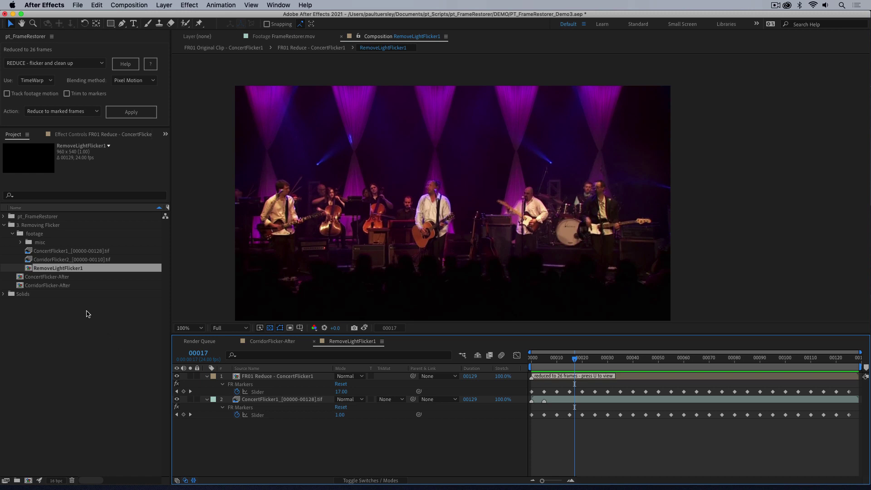
Open the ConcertFlicker-After composition, solo the FR02 Reduce layer and show its effect settings
left_click(52, 276)
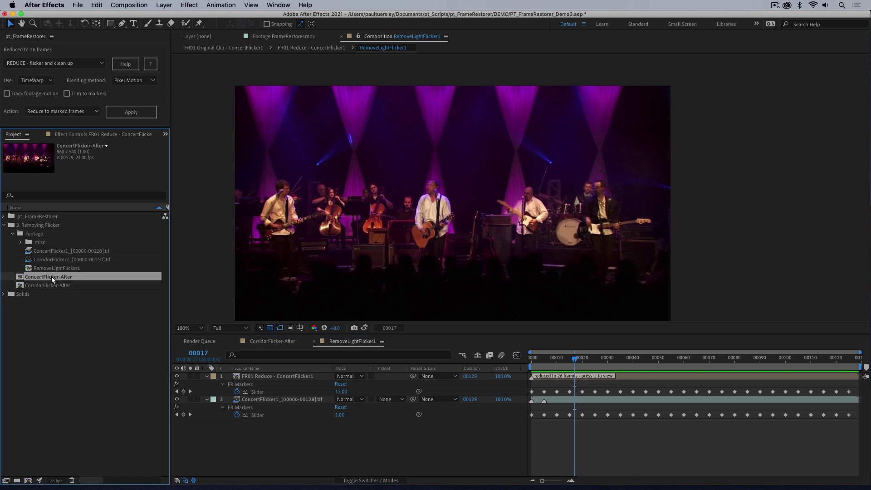
double_click(52, 278)
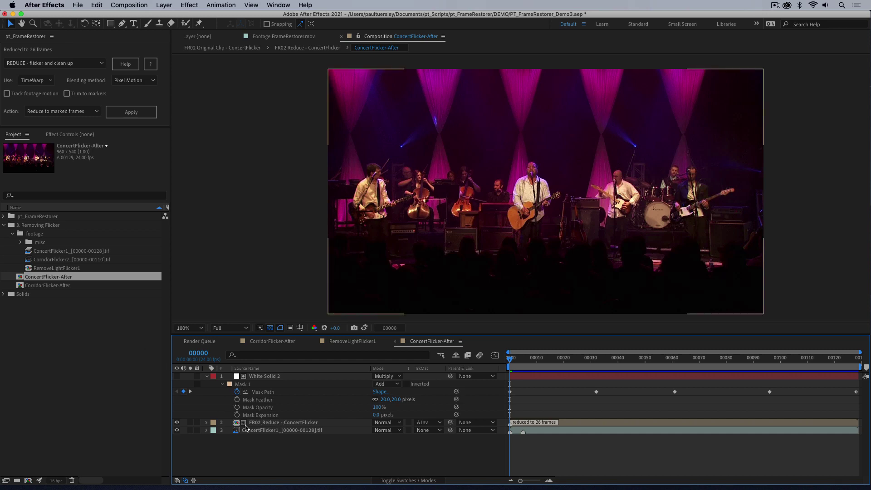
left_click(190, 422)
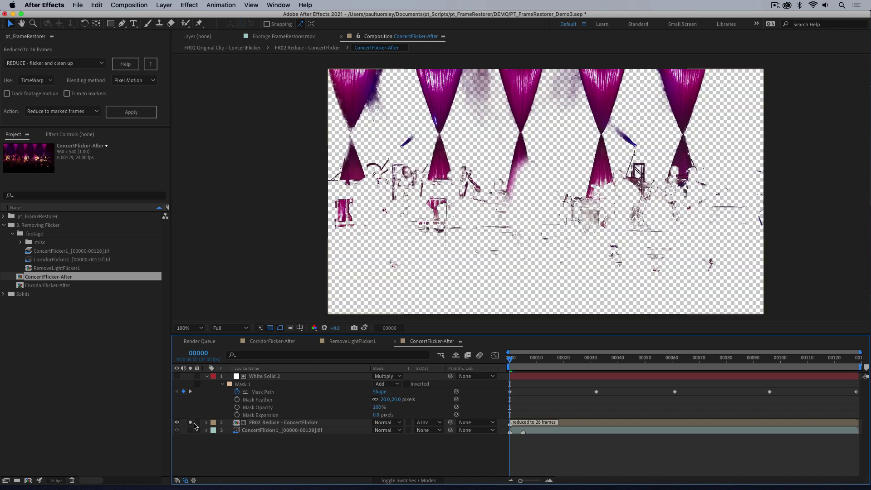
left_click(265, 423)
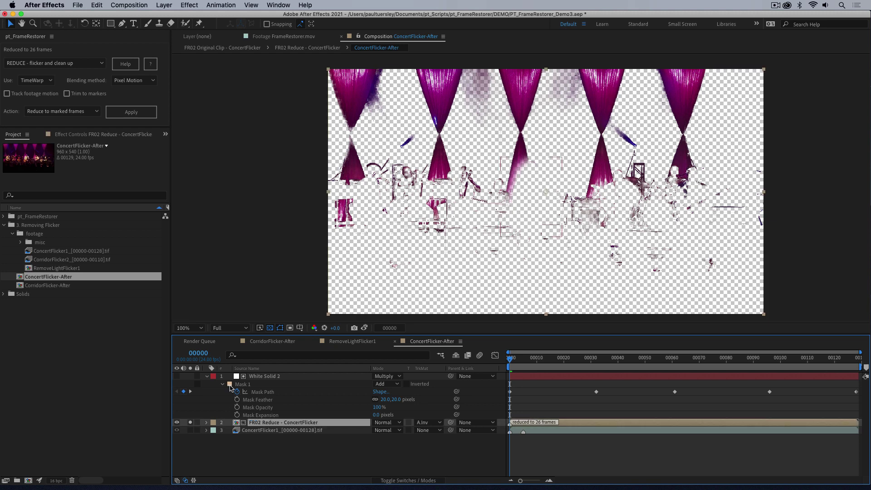
left_click(88, 135)
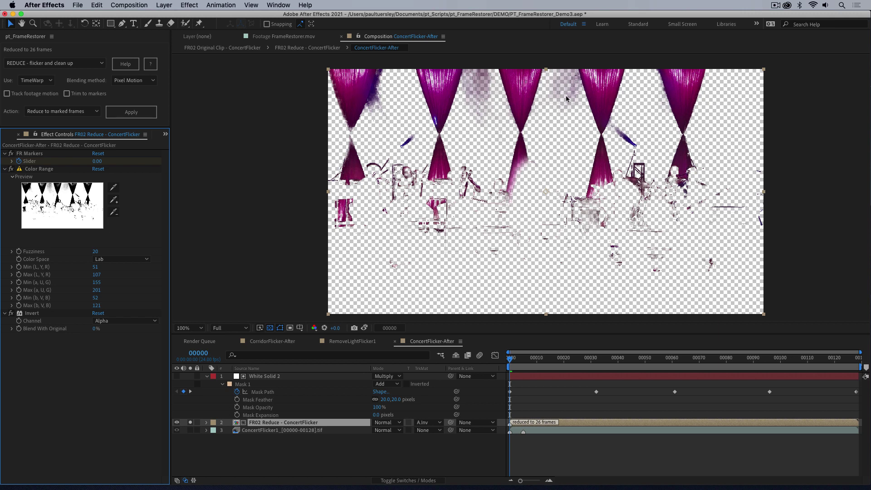
Turn the Invert effect off on FR02 Reduce, check the keyed areas up to frame 14, and turn it back on
left_click(11, 313)
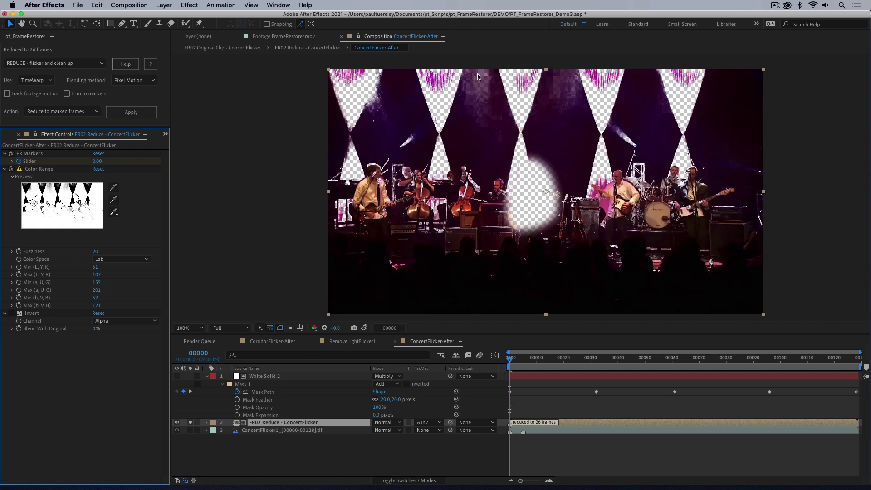
mouse_move(556, 359)
left_mouse_down()
mouse_move(701, 351)
mouse_move(547, 353)
left_mouse_up()
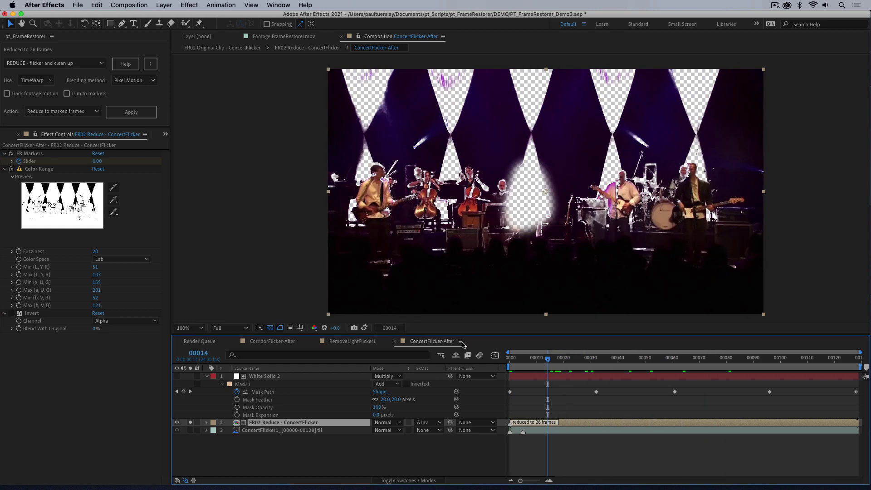
left_click(11, 313)
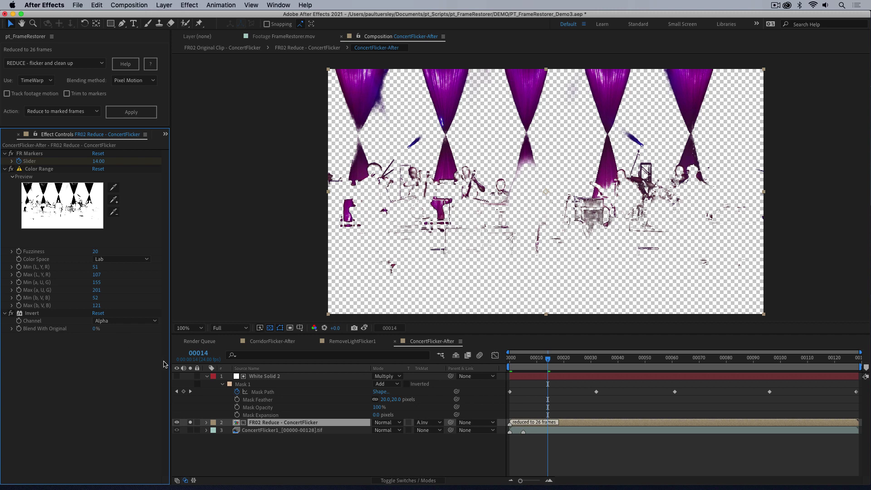
Set FR02 Reduce to No Track Matte and examine the White Solid 2 mask over the lead singer up to frame 21
left_click(422, 422)
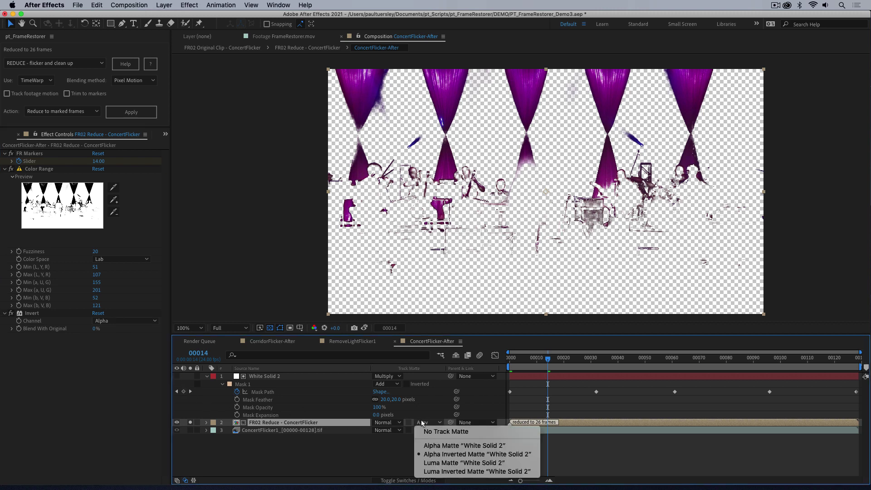
left_click(427, 430)
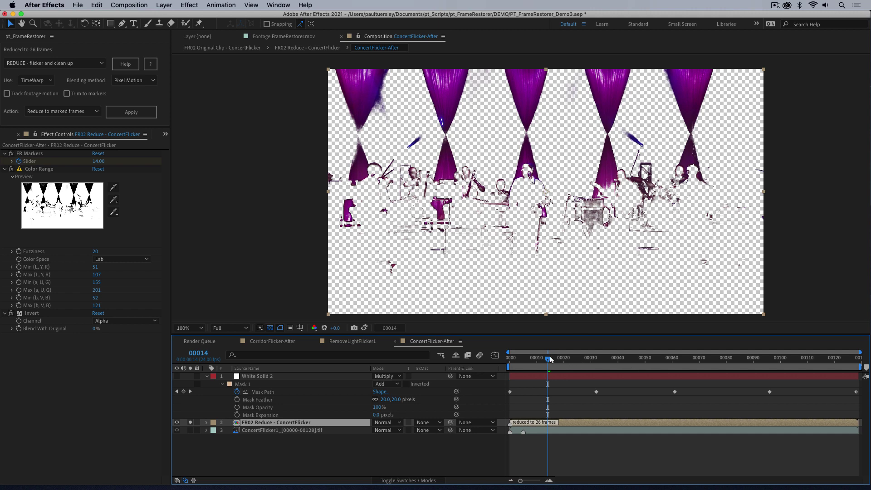
left_click_drag(550, 360, 534, 372)
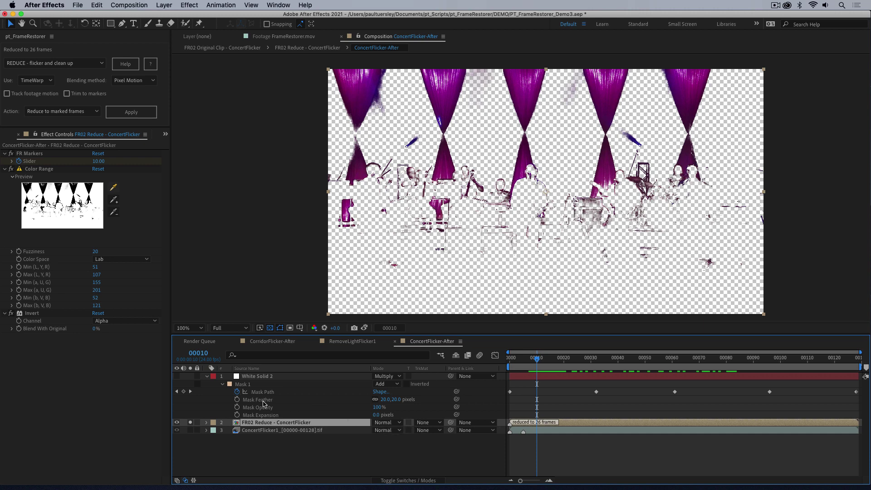
left_click(253, 377)
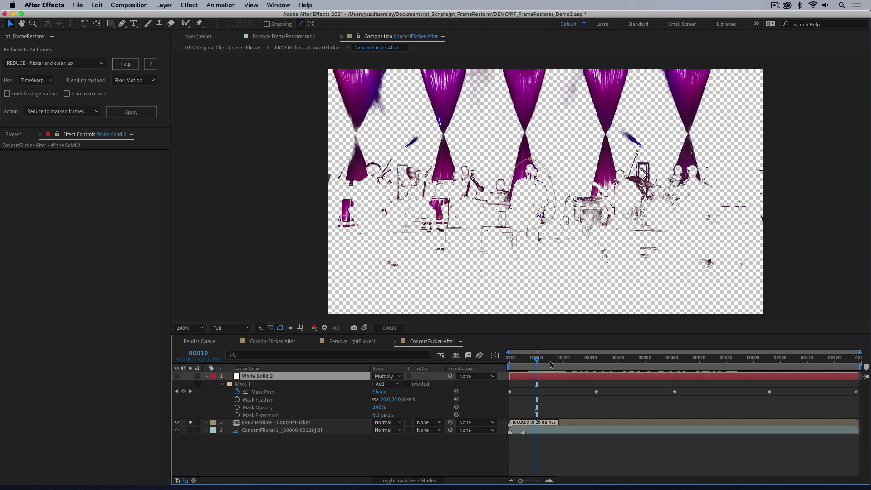
mouse_move(551, 364)
left_mouse_down()
mouse_move(771, 358)
mouse_move(566, 362)
left_mouse_up()
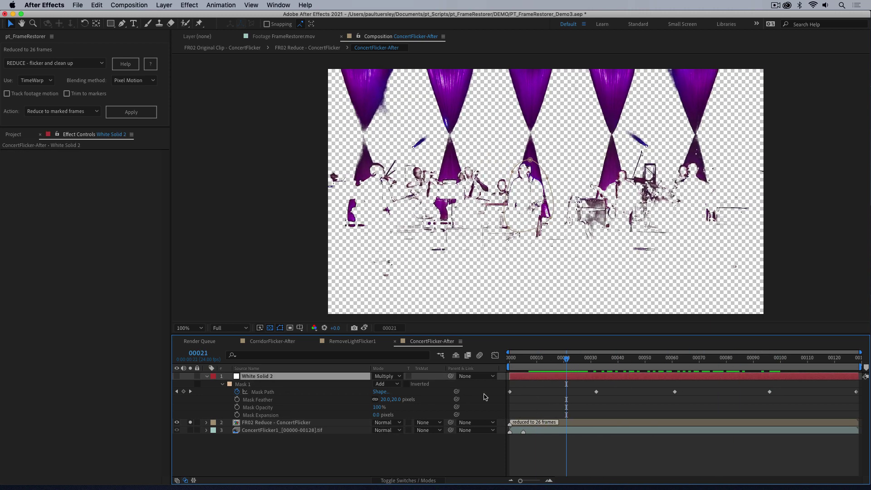
Set FR02 Reduce's track matte to Alpha Inverted Matte "White Solid 2" and play back the isolated layer
left_click(427, 422)
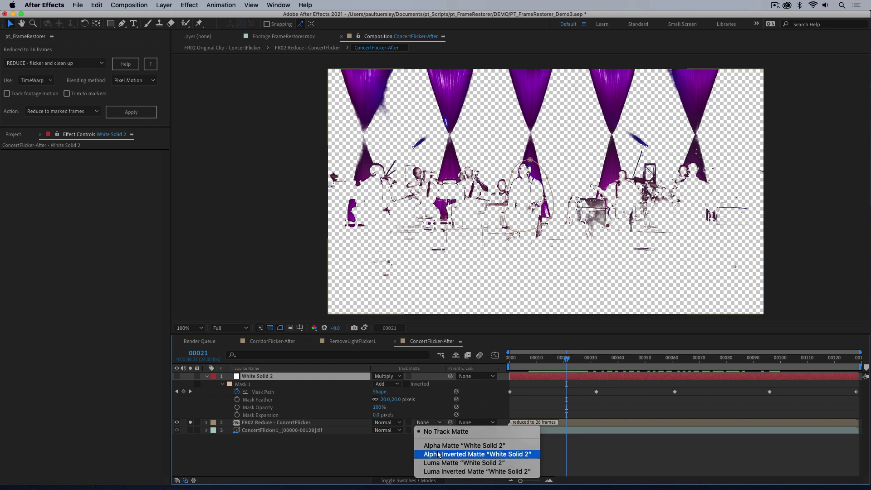
left_click(443, 456)
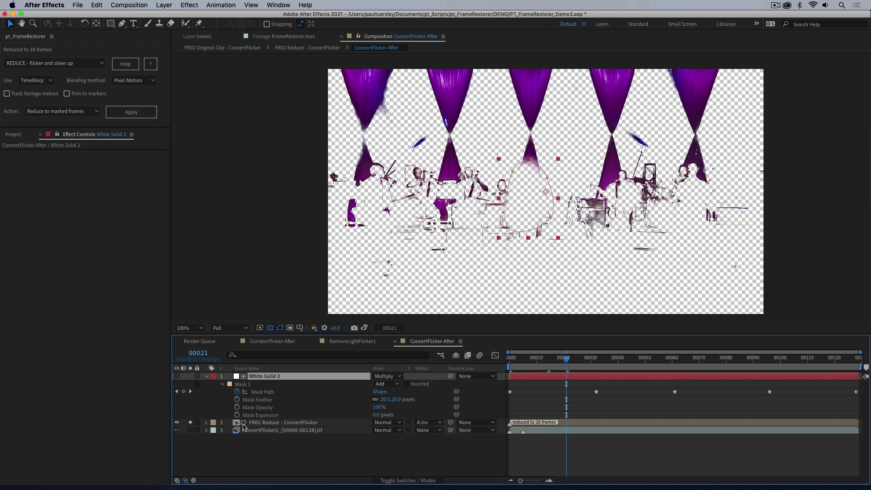
left_click(382, 456)
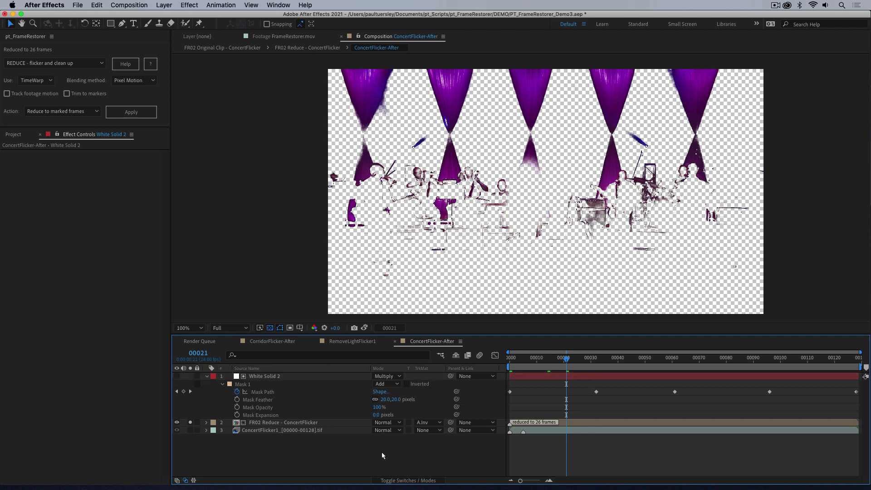
key("space")
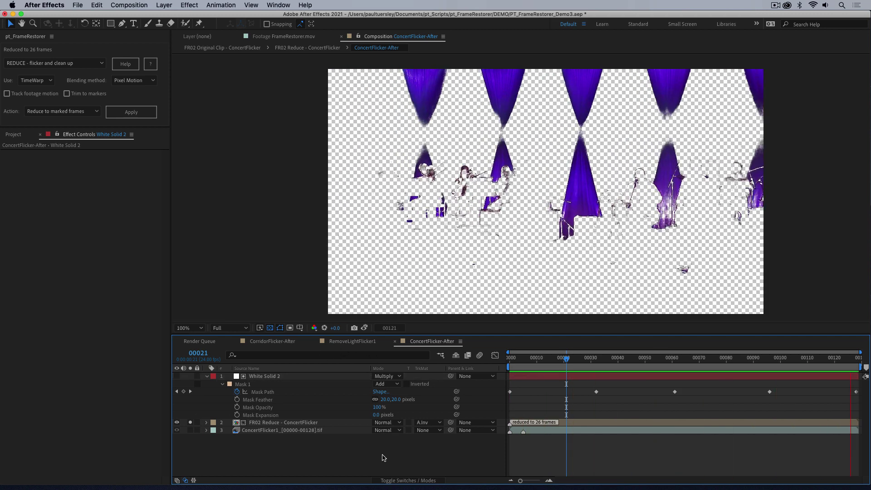
key("space")
Solo the ConcertFlicker1 layer together with FR02 Reduce and play the combined result
left_click(190, 430)
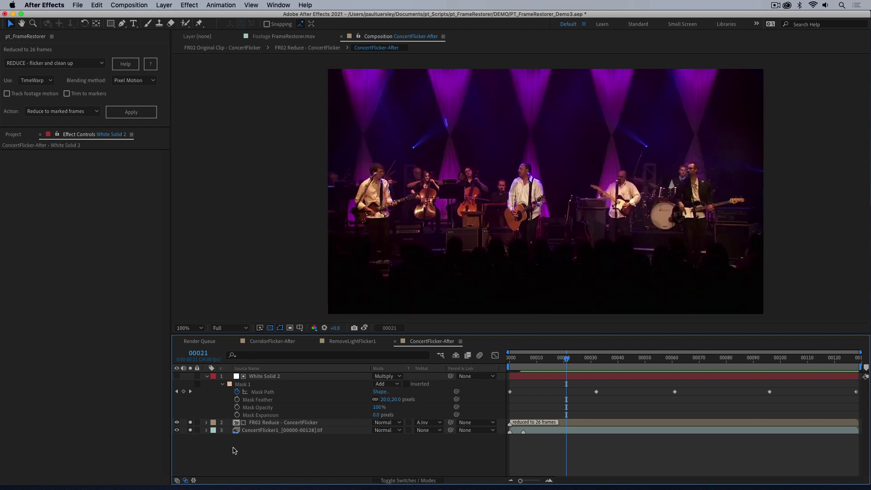
key("space")
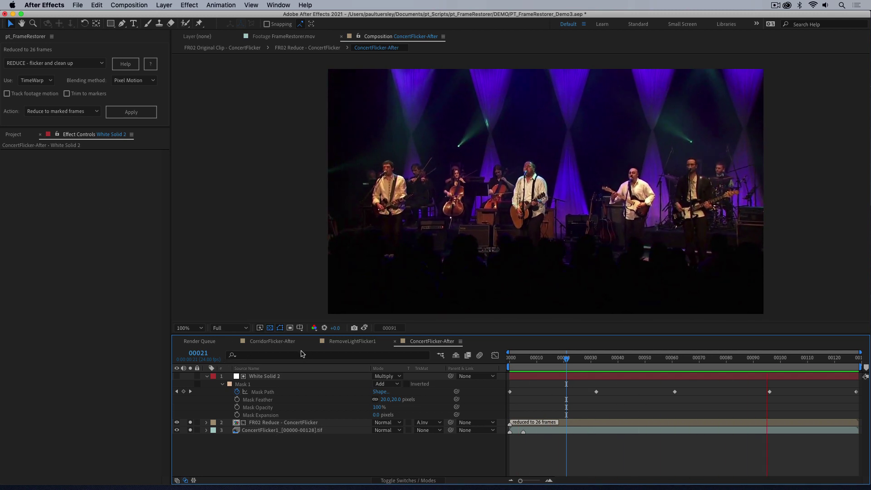
key("space")
Solo only the original ConcertFlicker1 layer, play it for comparison, and solo FR02 Reduce again as well
left_click(191, 430)
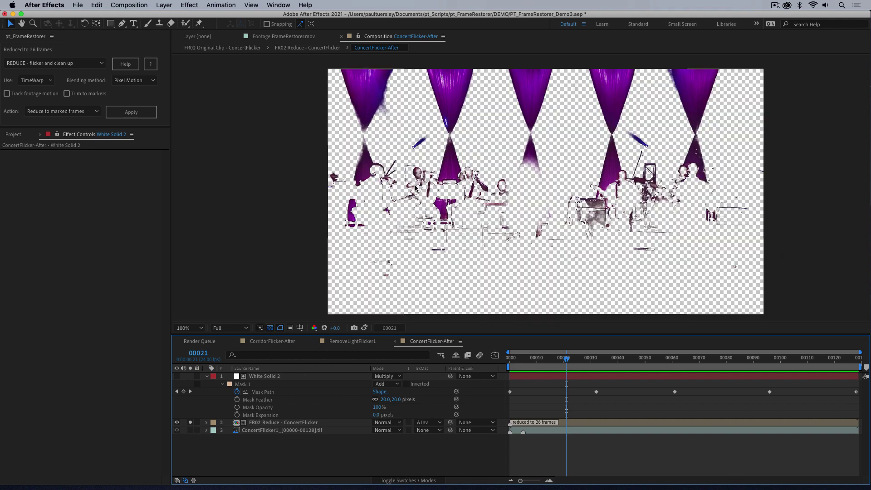
left_click(190, 430)
key("space")
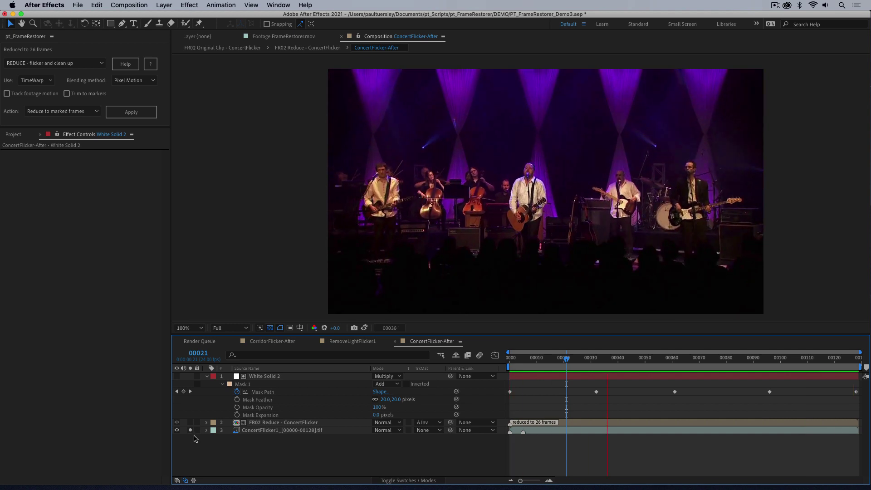
left_click_drag(190, 430, 190, 422)
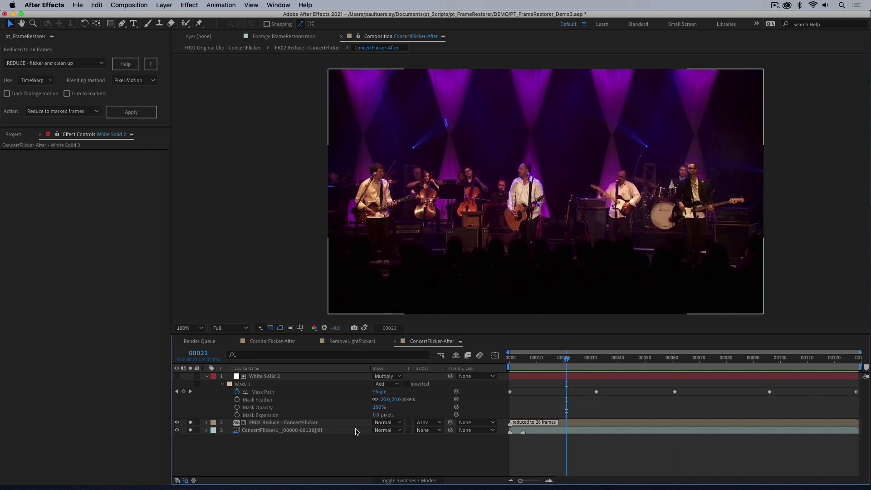
Create the RemoveLightFlicker2 composition from the CorridorFlicker2 footage in the project
key("super+0")
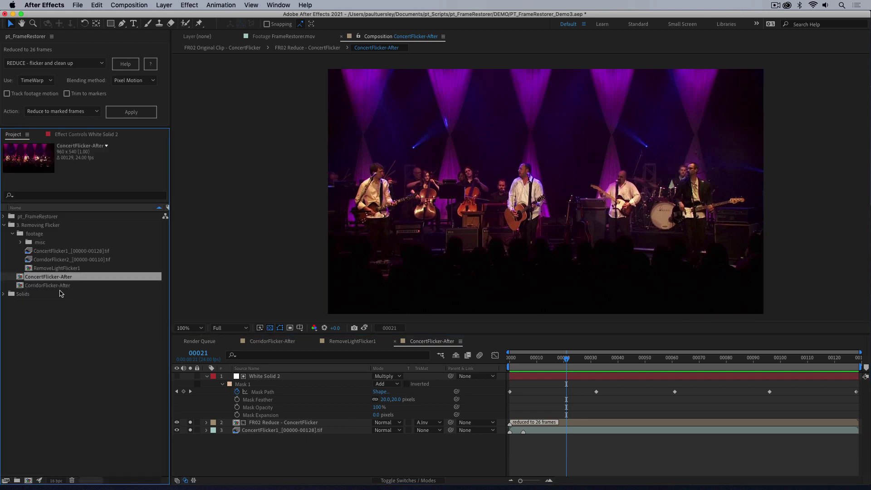
left_click_drag(65, 259, 29, 480)
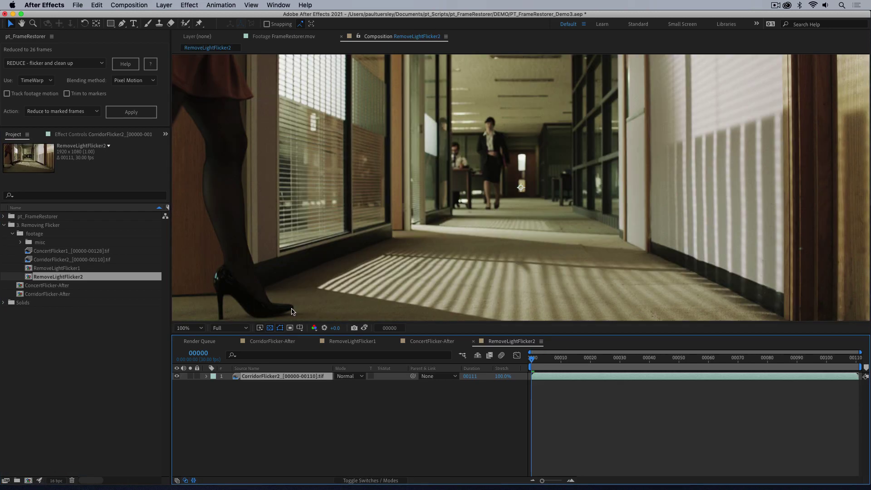
Play the corridor footage at 50% magnification to review the light flicker on the walls and floor
key("comma")
key("comma")
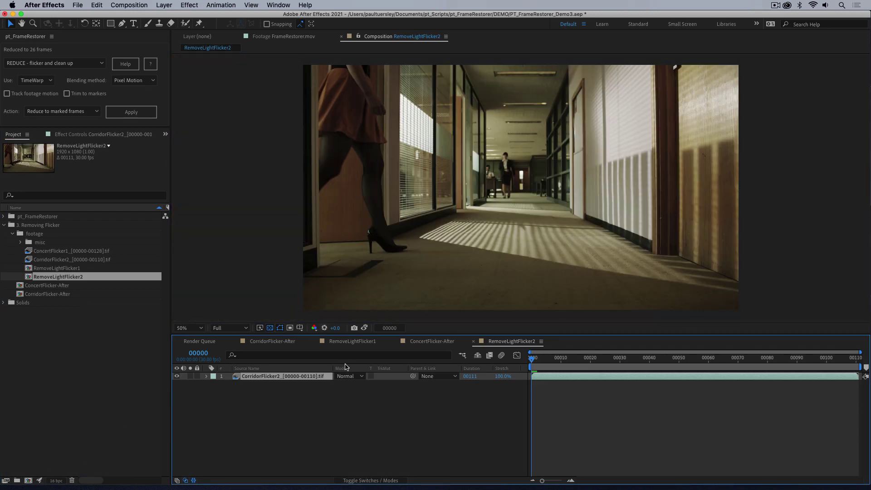
key("space")
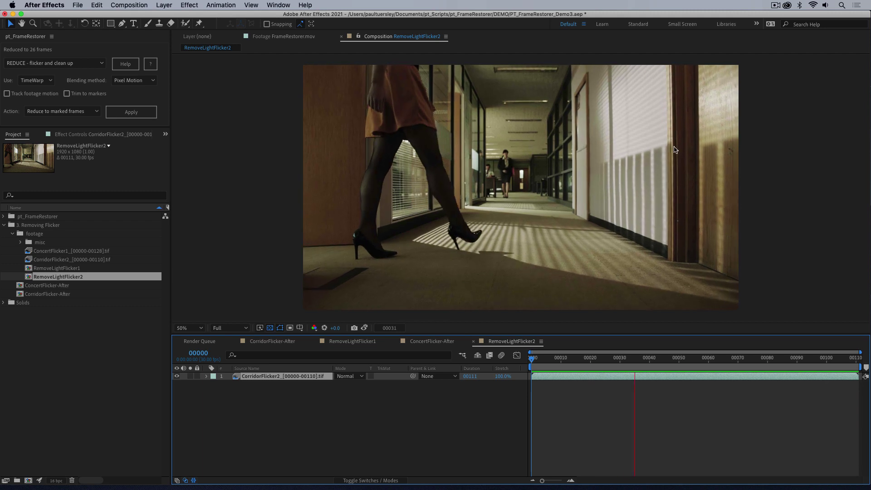
key("space")
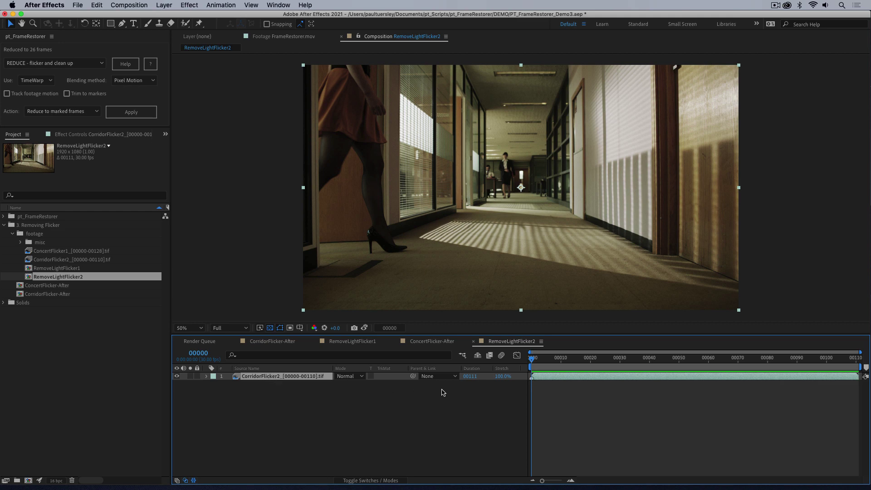
Take a snapshot of frame 0 and view the corridor walls at 100% magnification
left_click(354, 327)
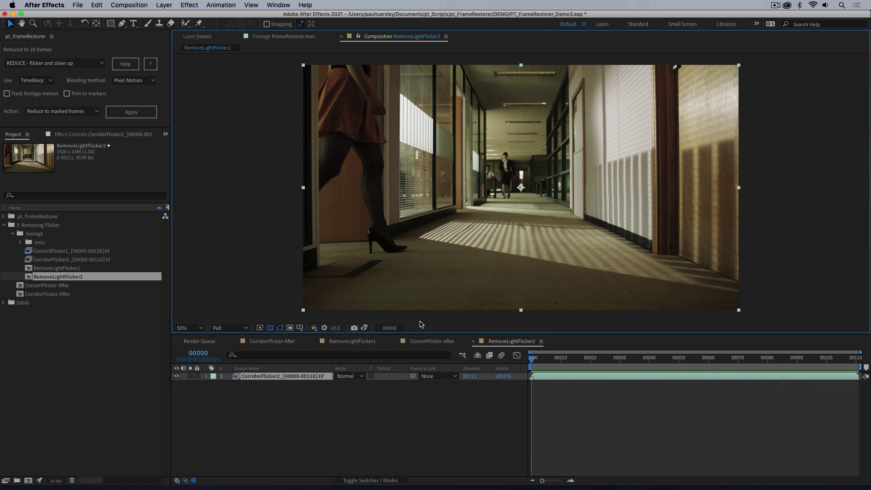
key("slash")
left_click_drag(471, 150, 418, 205)
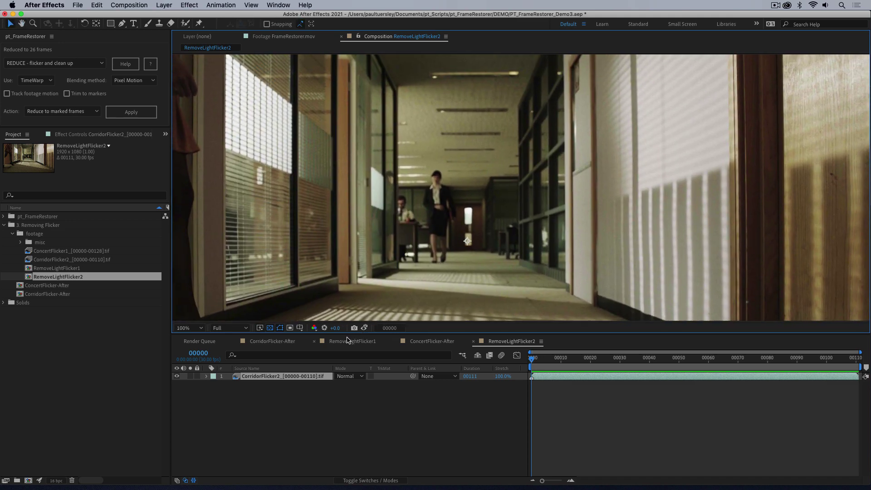
Step to frames 1 and 2, comparing each with the stored snapshot for differences in lighting
key("Page_Down")
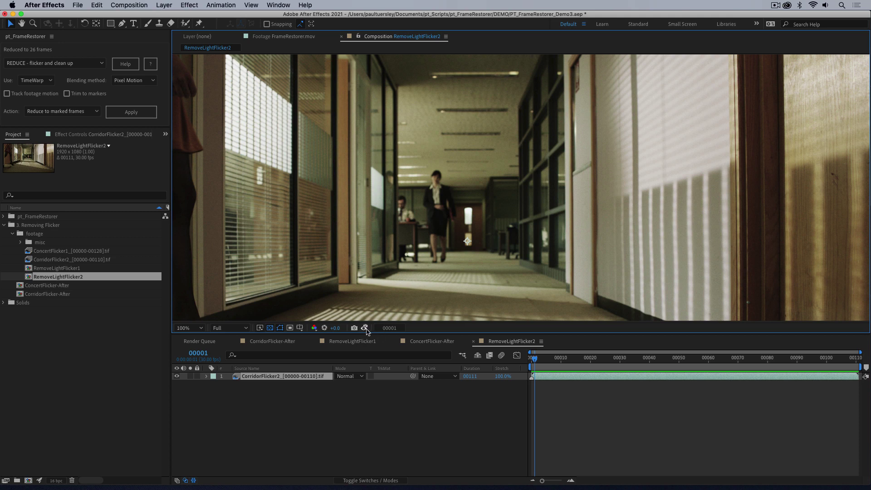
left_click(365, 327)
left_click(365, 327)
left_click(366, 327)
left_click(365, 327)
left_click(366, 327)
key("Page_Down")
left_click(365, 328)
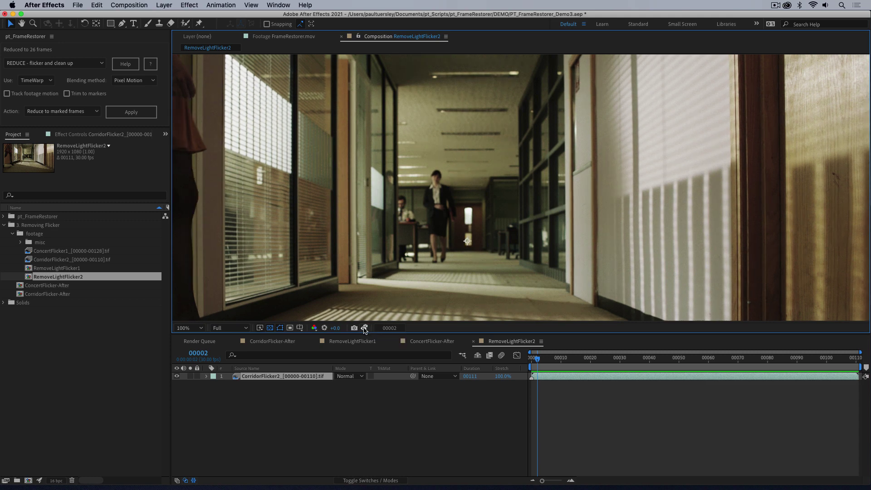
Compare frames 2 and 3 of the corridor footage with the stored snapshot at 100% magnification
left_click(364, 328)
left_click(365, 328)
left_click(365, 328)
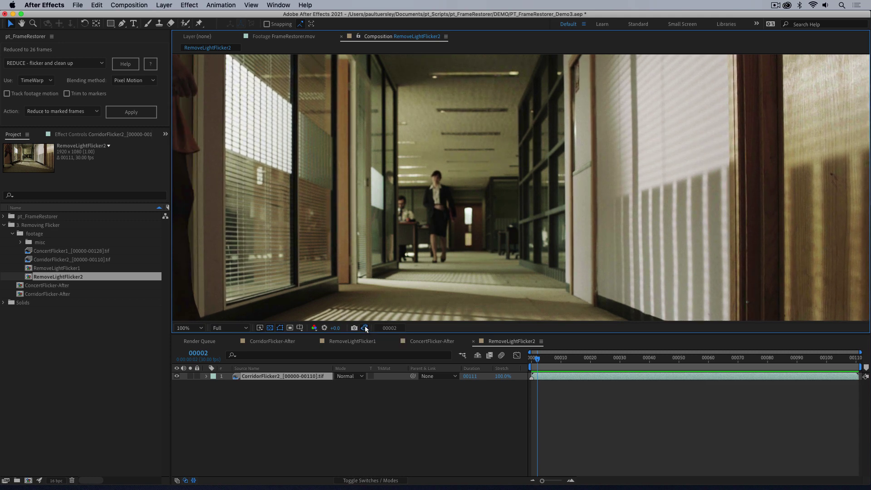
left_click(365, 327)
key("Page_Down")
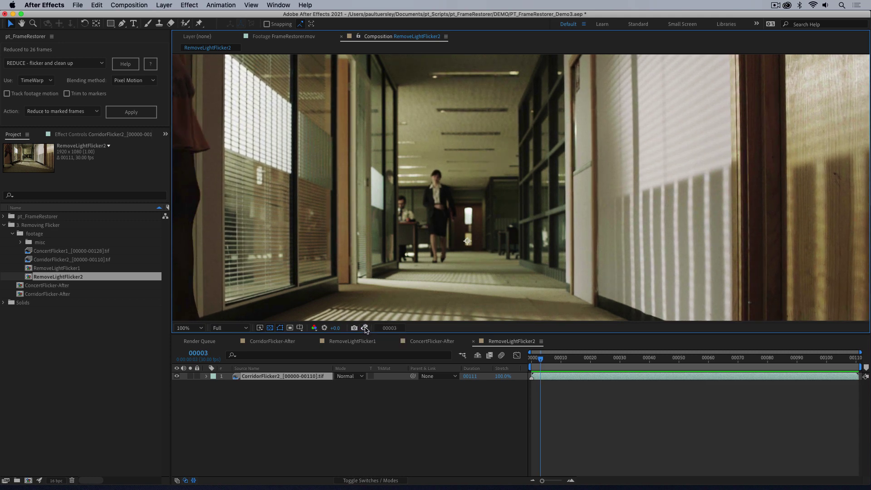
left_click(365, 328)
left_click(365, 328)
left_click(365, 327)
Recheck frame 3 against the snapshot at 50% magnification and mark that frame on the CorridorFlicker2 layer
key("period")
key("comma")
key("comma")
key("comma")
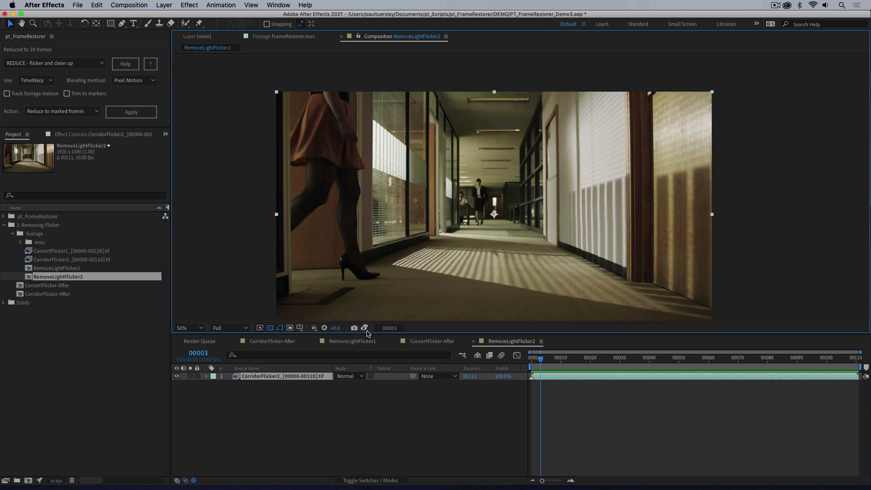
left_click(365, 328)
left_click(365, 328)
left_click(365, 328)
left_click(366, 327)
left_click(257, 379)
Step back and forth through frames 0 to 4 to review the lighting between the marked frames
key("Home")
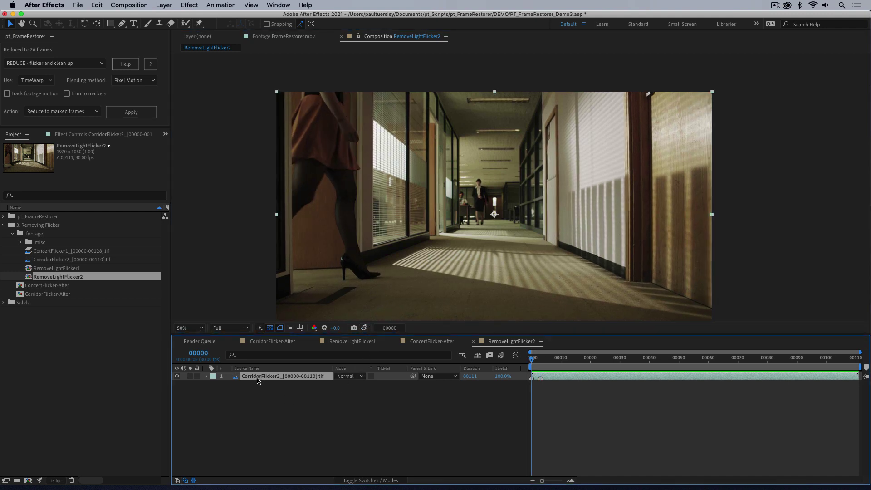
key("Page_Down")
key("Page_Down")
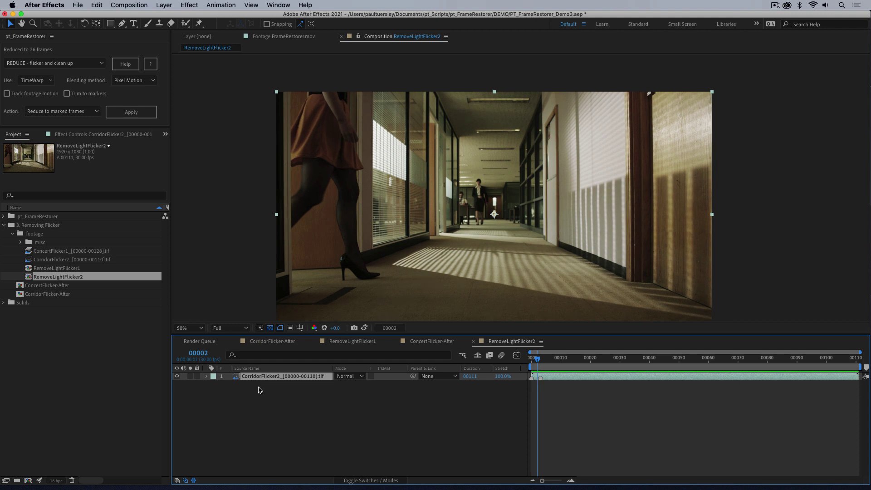
key("Page_Down")
key("Page_Up")
key("Page_Up")
key("Page_Up")
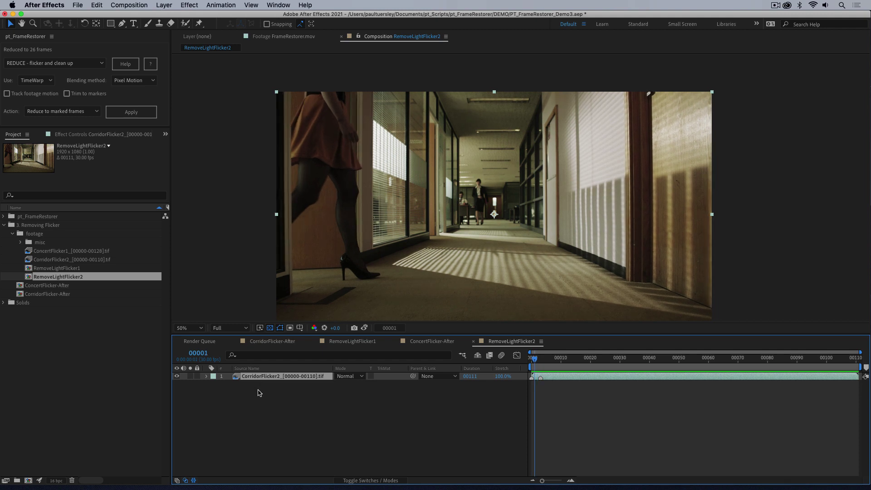
key("Page_Down")
key("Page_Down")
key("Page_Down")
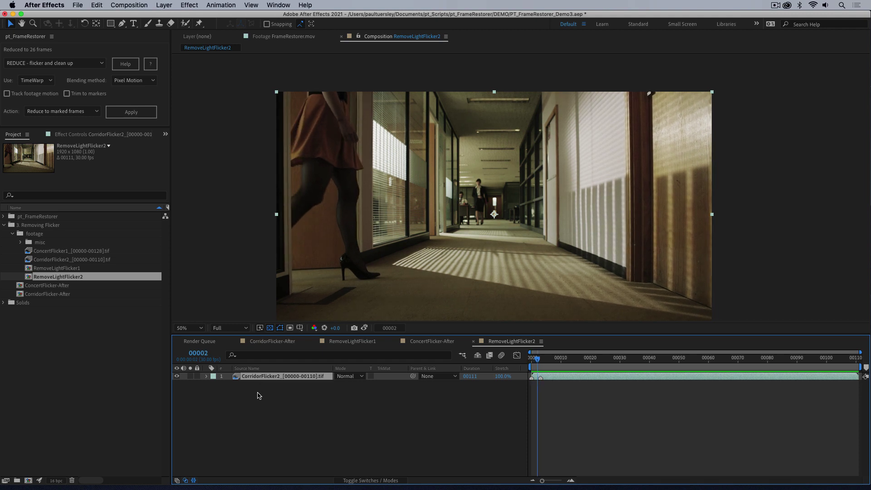
key("Page_Down")
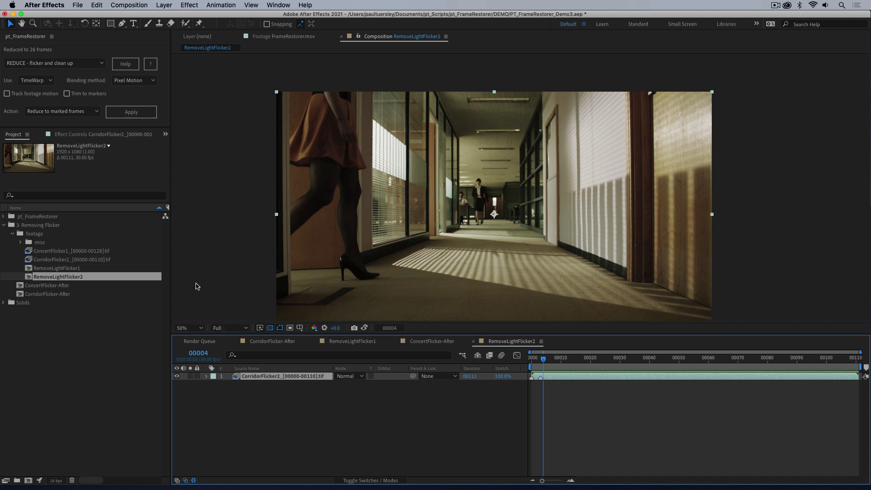
Apply FrameRestorer's Repeat Markers action to the CorridorFlicker2 layer
left_click(60, 108)
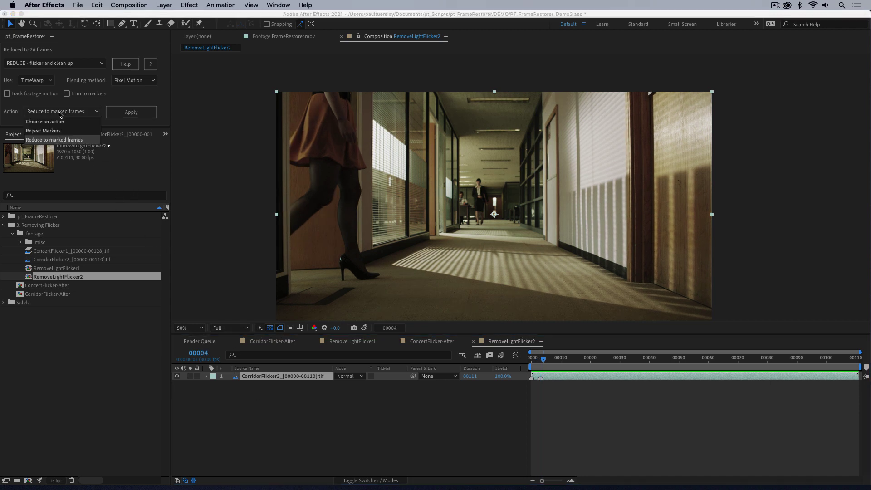
left_click(71, 133)
left_click(131, 115)
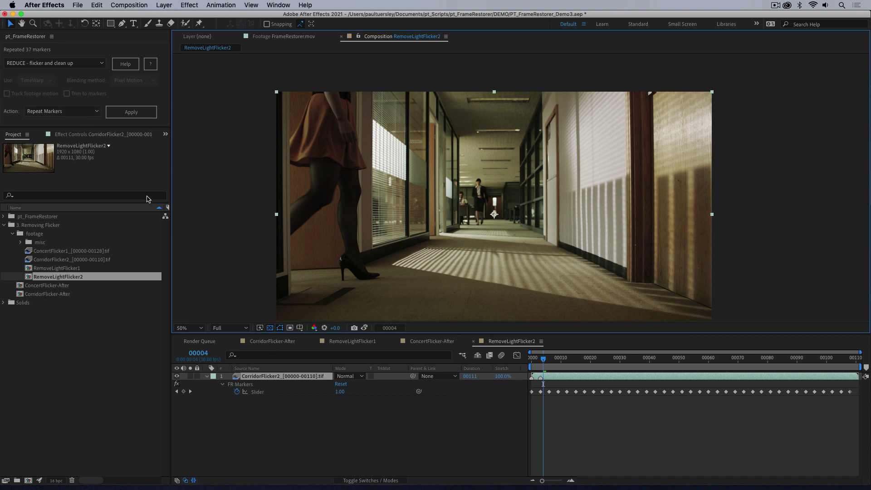
Scrub to frame 11, advance to frame 14 and play the footage to check lighting at the repeated markers
left_click(671, 361)
left_click_drag(671, 360, 563, 361)
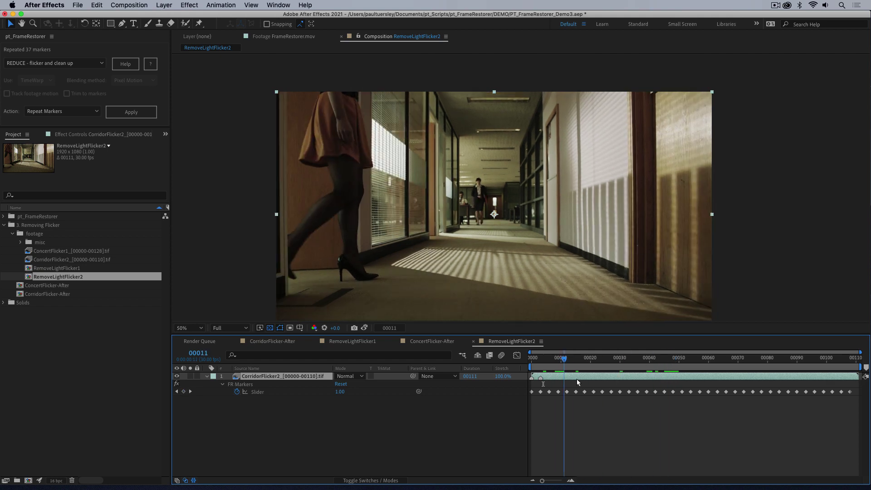
key("Page_Down")
key("Page_Down")
key("Page_Down")
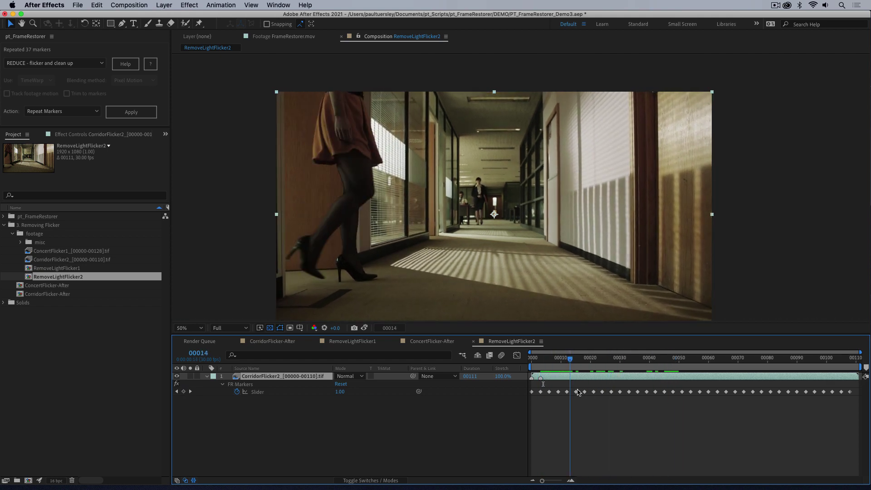
key("space")
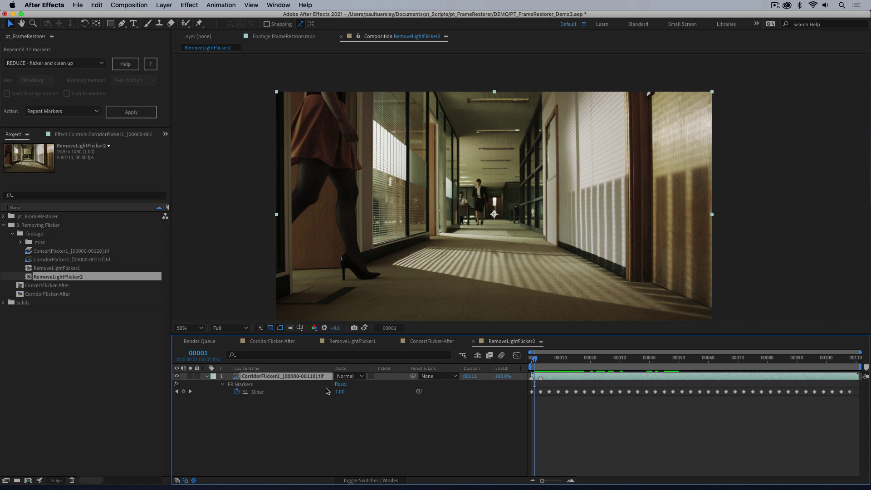
Reduce the CorridorFlicker2 layer to its marked frames using TimeWarp with Pixel Motion, and collapse the new layer's properties
left_click(78, 113)
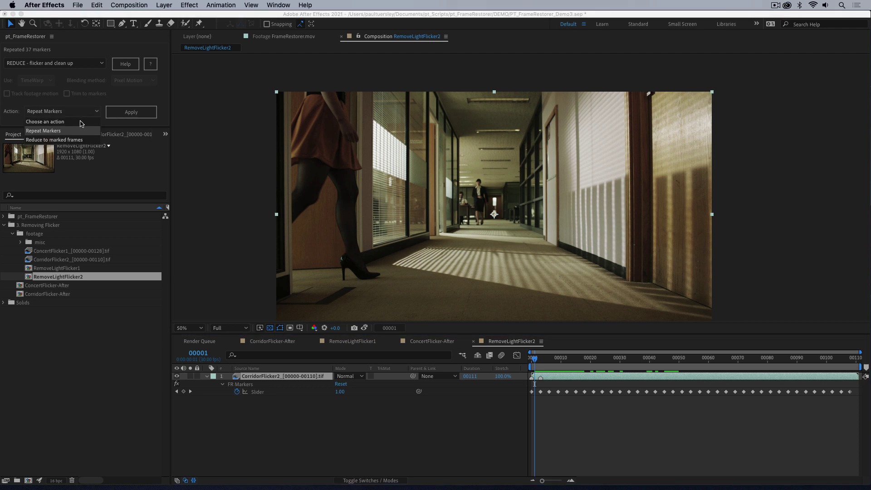
left_click(82, 139)
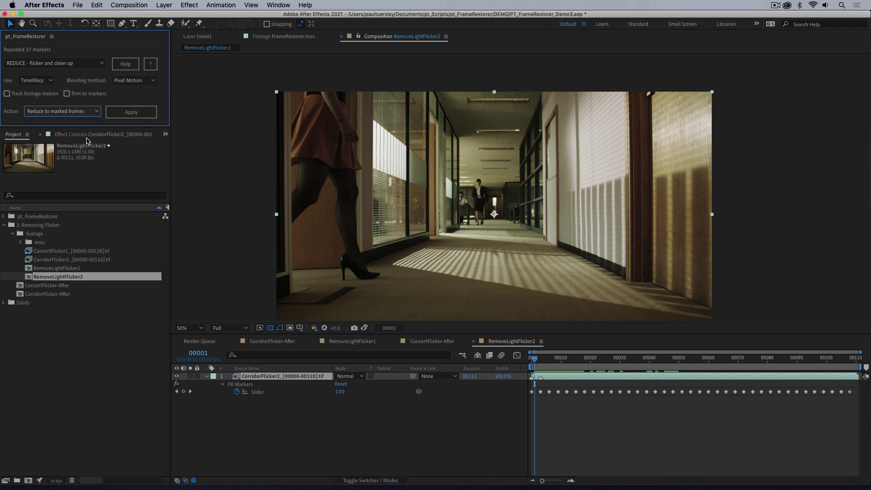
left_click(139, 113)
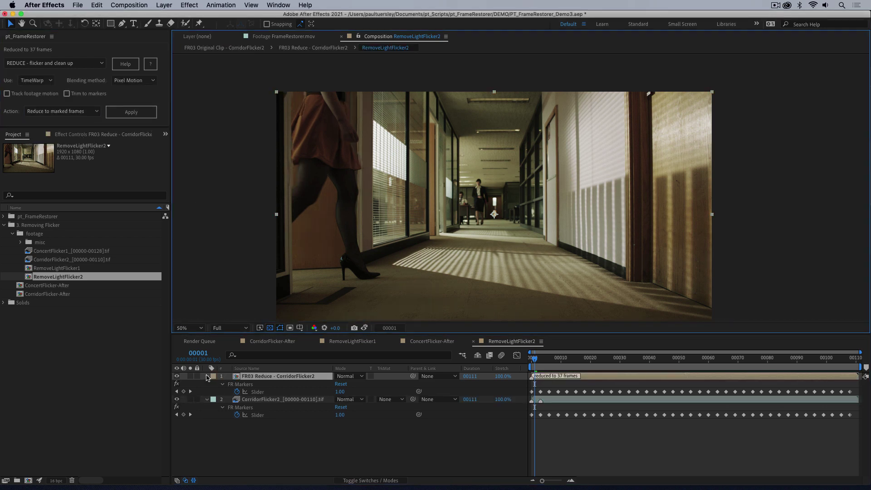
left_click(206, 376)
Play the reduced RemoveLightFlicker2 composition and open the CorridorFlicker-After composition for comparison
key("space")
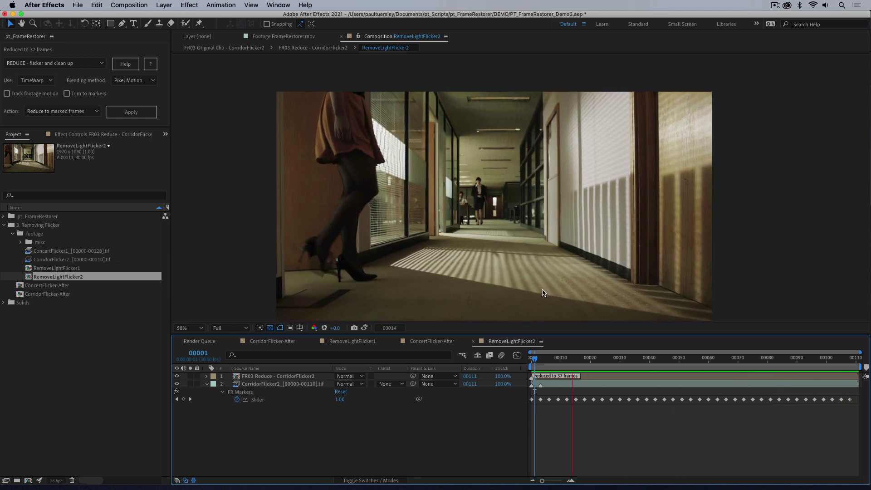
key("space")
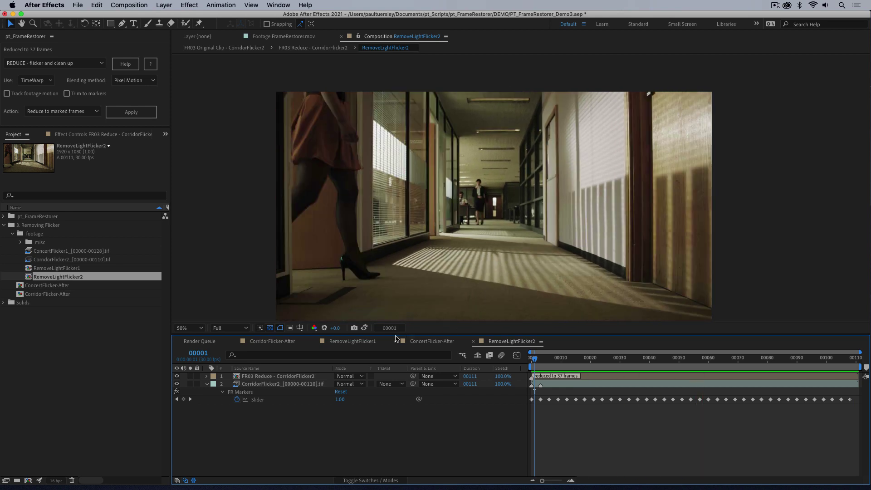
double_click(64, 294)
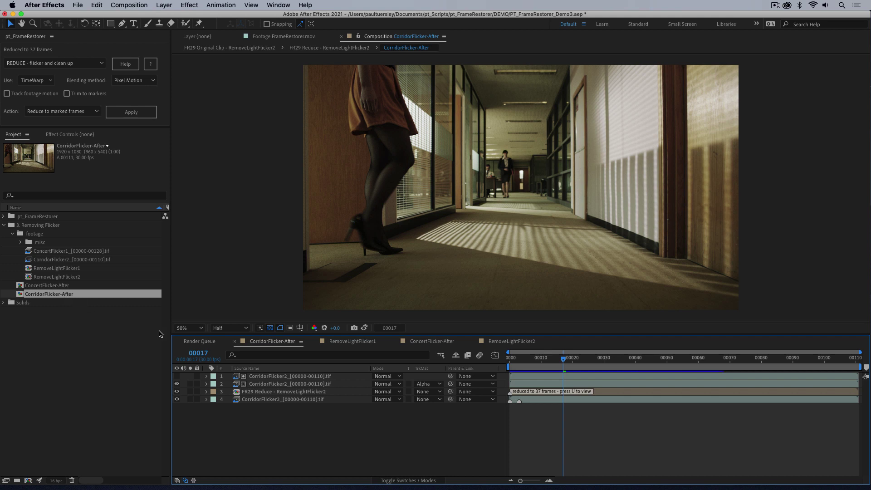
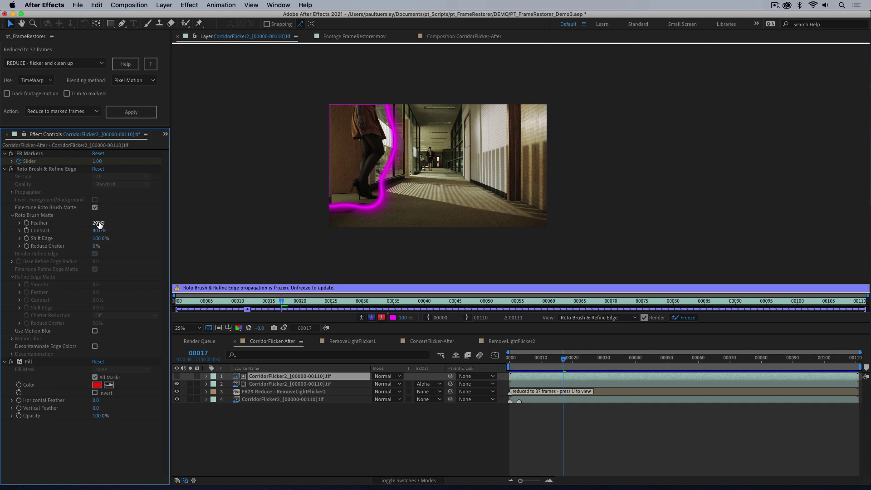
Set the Roto Brush matte's Feather to 0 and Shift Edge to 0%, and play the layer to inspect the outline
key("Return")
left_click(98, 238)
type("0")
key("Return")
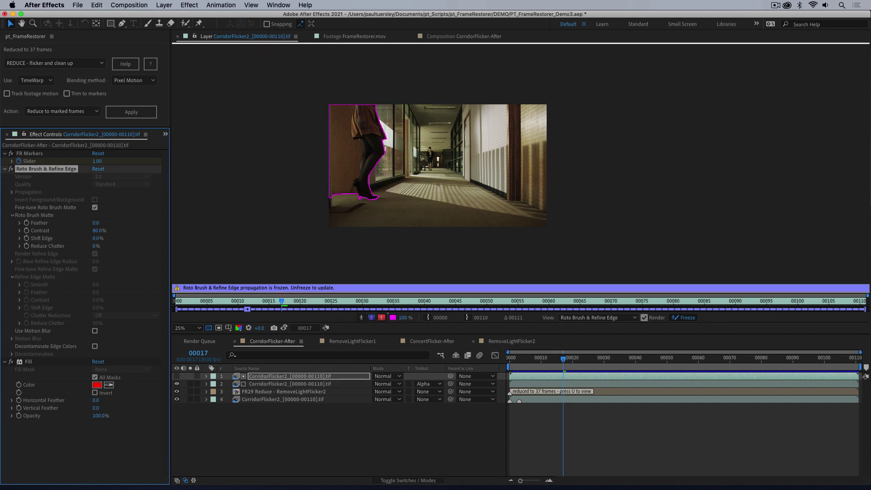
key("space")
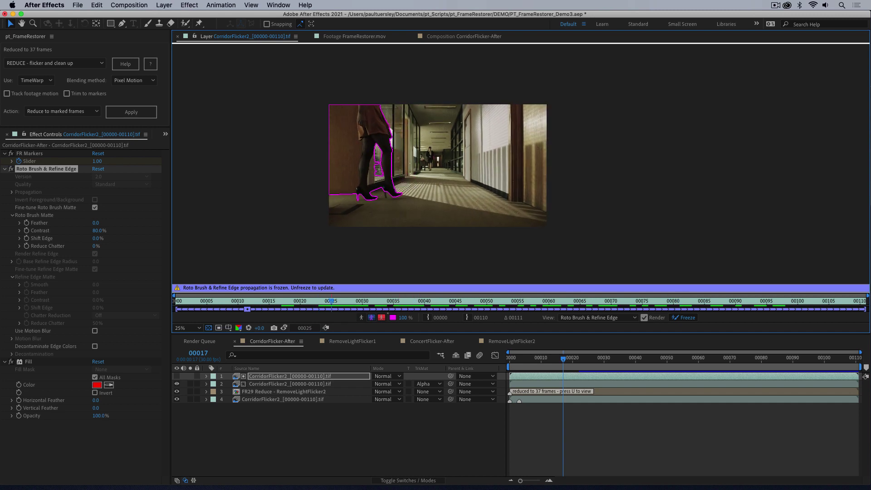
key("space")
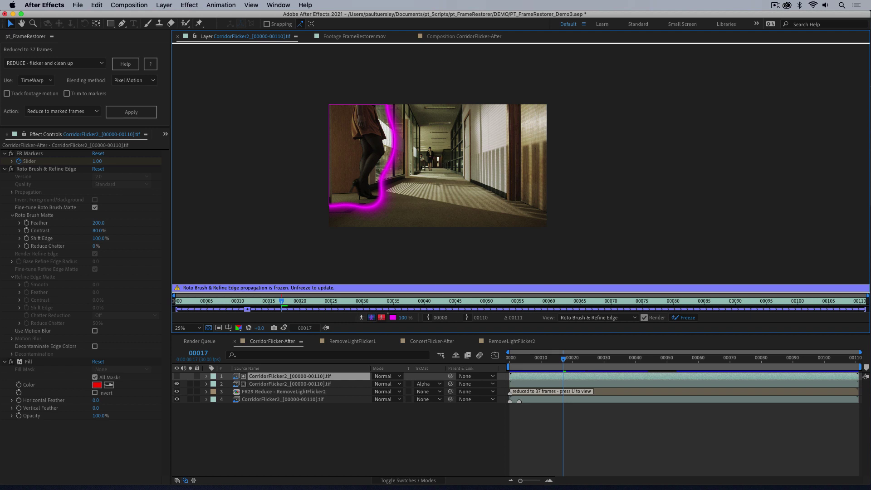
View the roto matte's alpha channel through frame 28, and play the CorridorFlicker-After composition
left_click(361, 318)
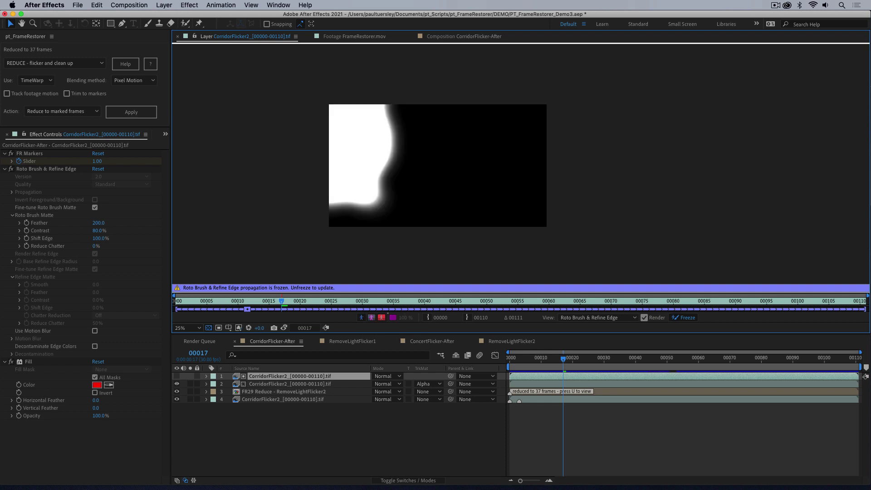
left_click_drag(563, 358, 597, 359)
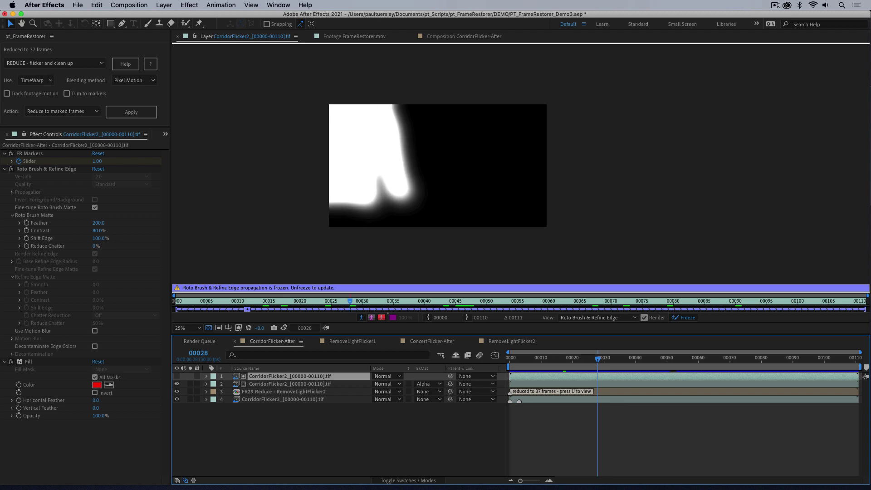
left_click(463, 36)
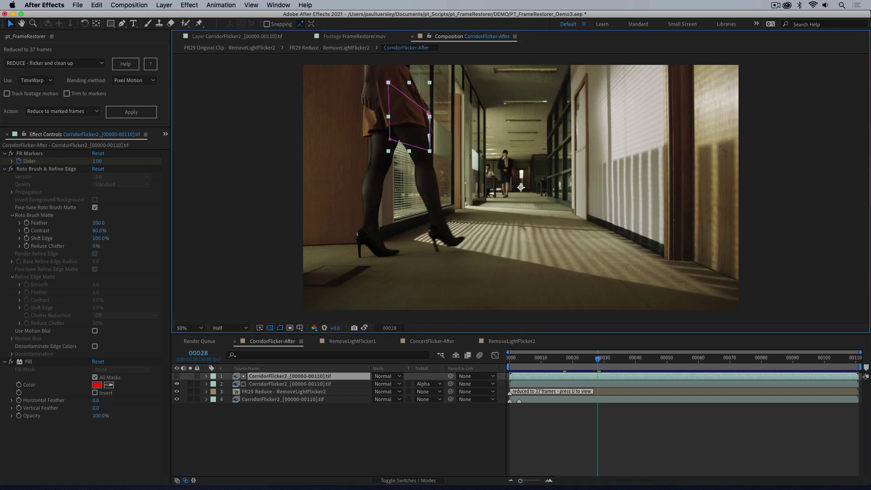
key("space")
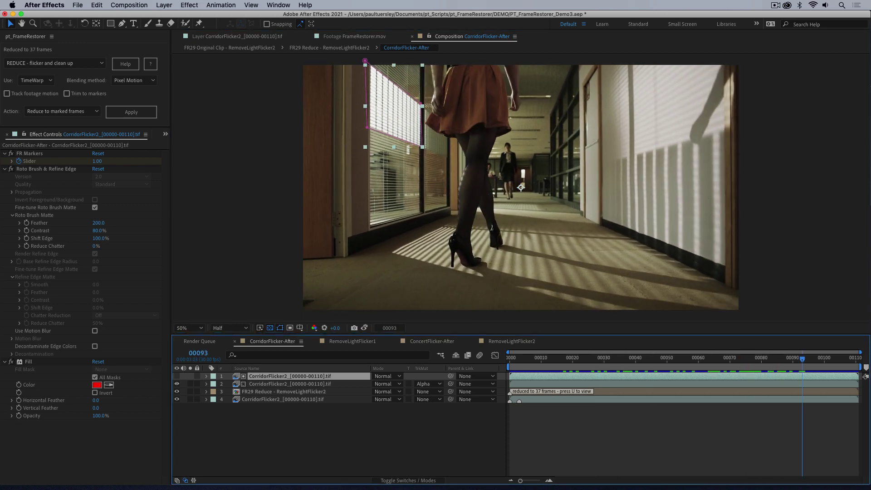
Solo and play the FR29 Reduce layer and the bottom original CorridorFlicker2 layer in turn, and restore all layers
left_click(190, 391)
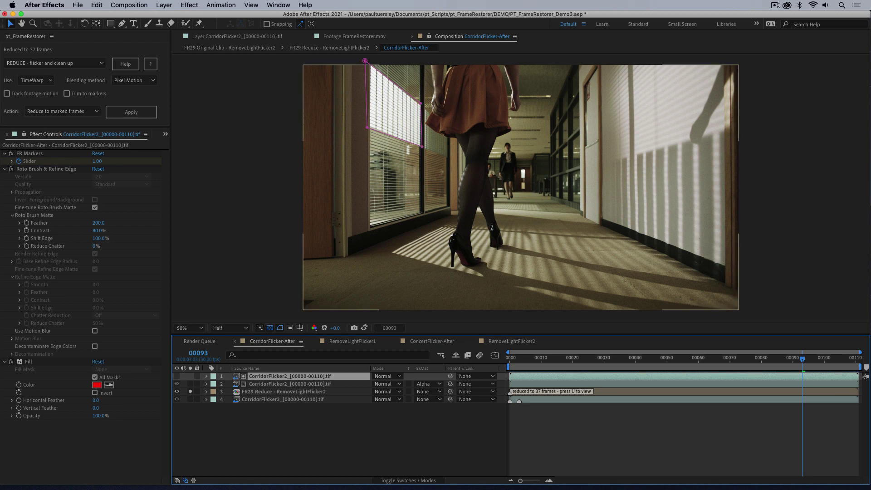
key("space")
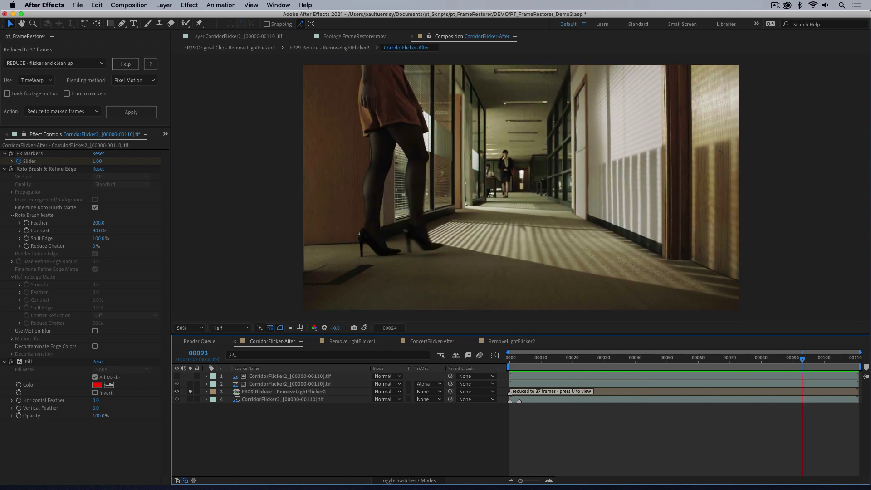
left_click(190, 399, "alt")
key("space")
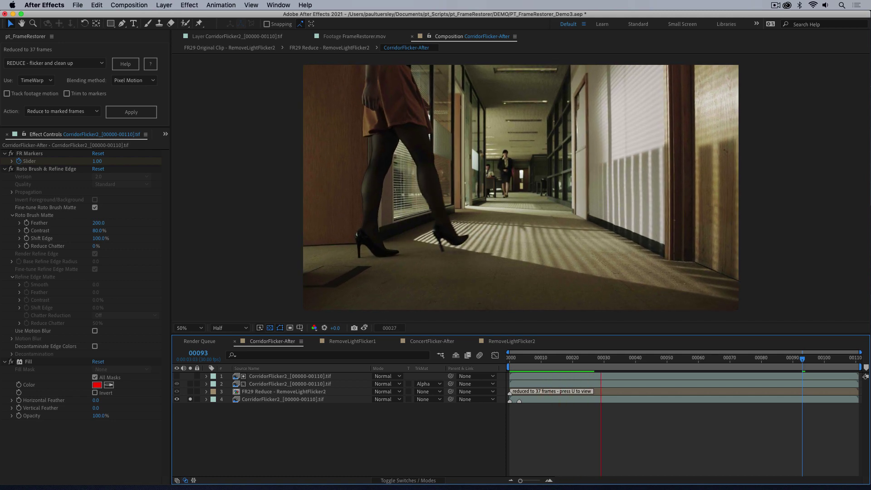
key("space")
left_click(190, 399)
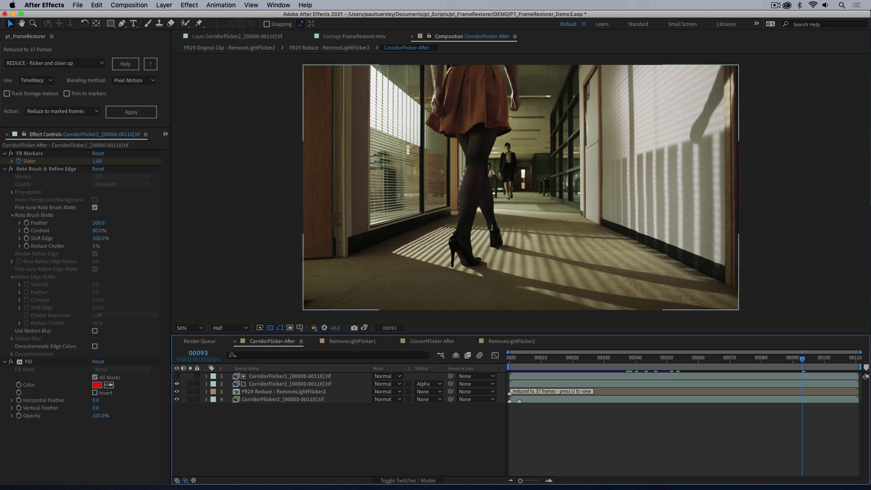
Isolate the alpha-matted CorridorFlicker2 layer to examine the feathered foreground walker against the reduced layer
left_click(190, 383)
key("space")
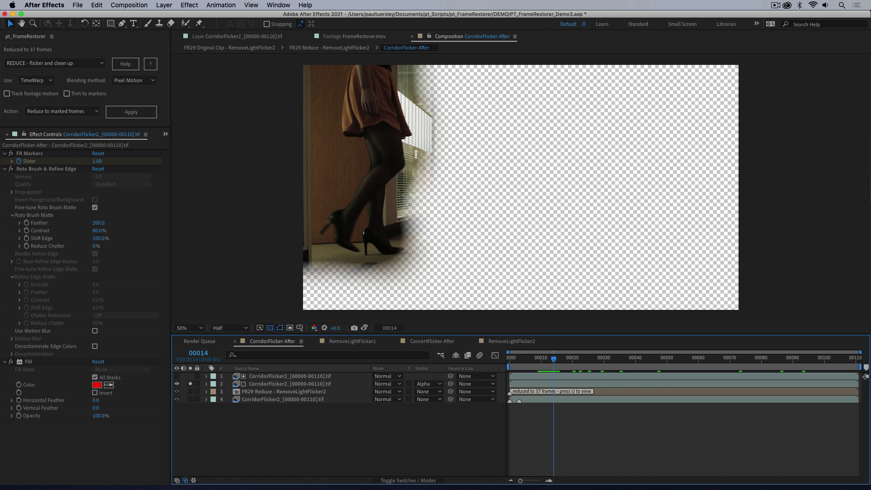
left_click(190, 384)
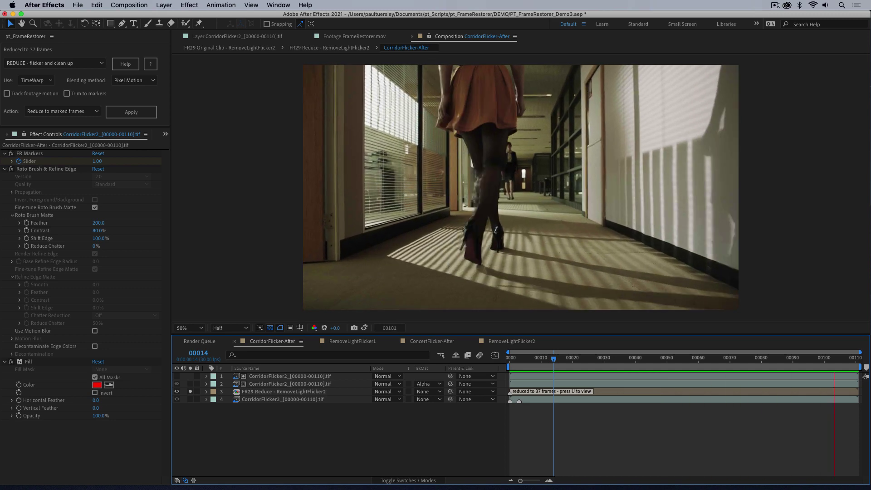
left_click(190, 391)
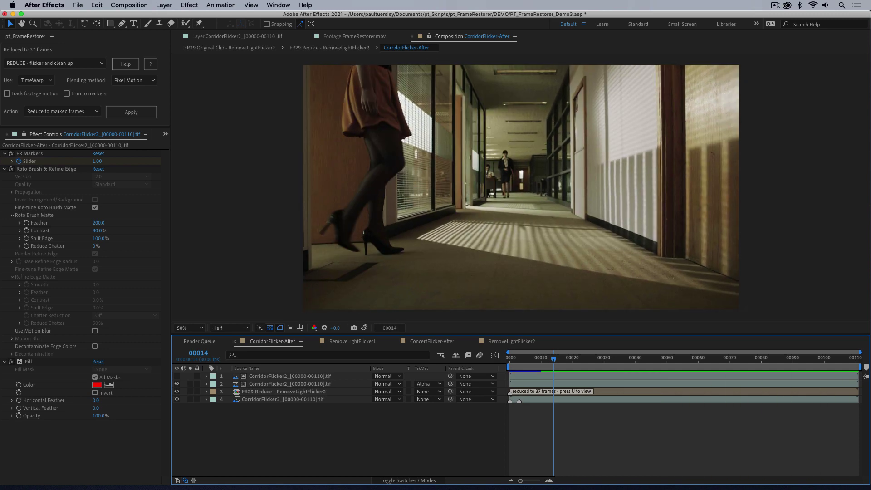
left_click(190, 384)
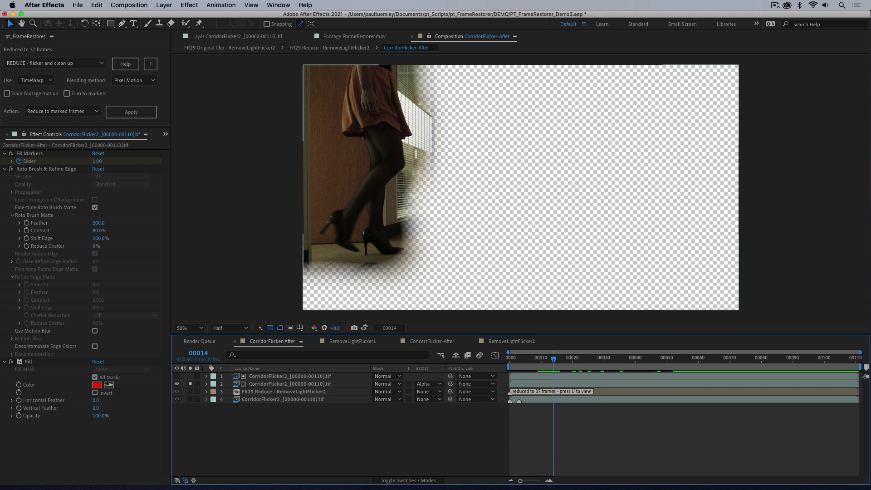
left_click(189, 383)
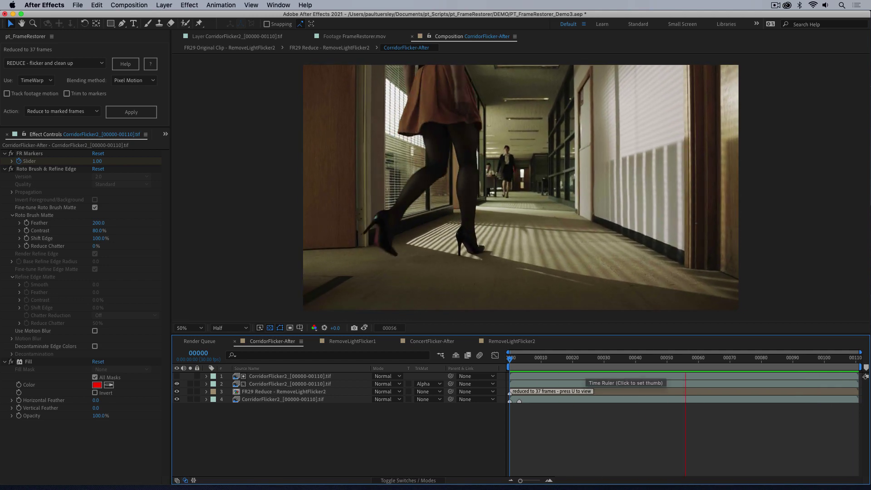
Play the original corridor footage alone and the full composite to compare the light flicker before and after
key("space")
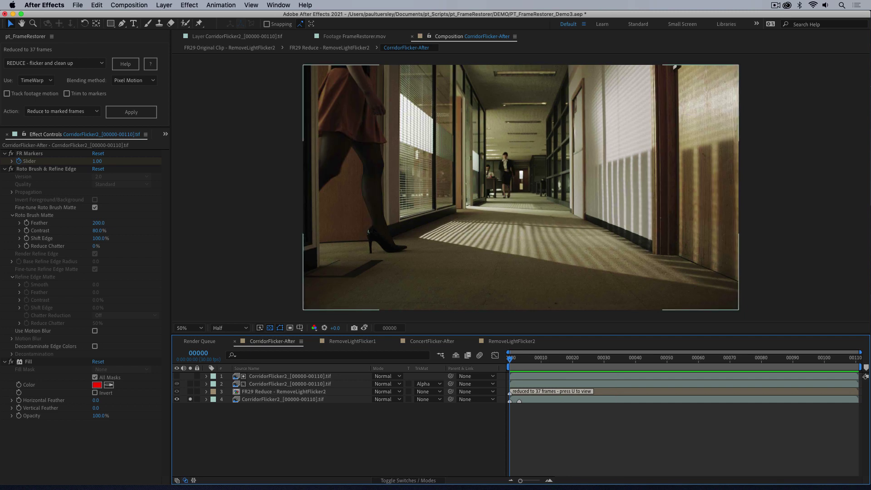
key("space")
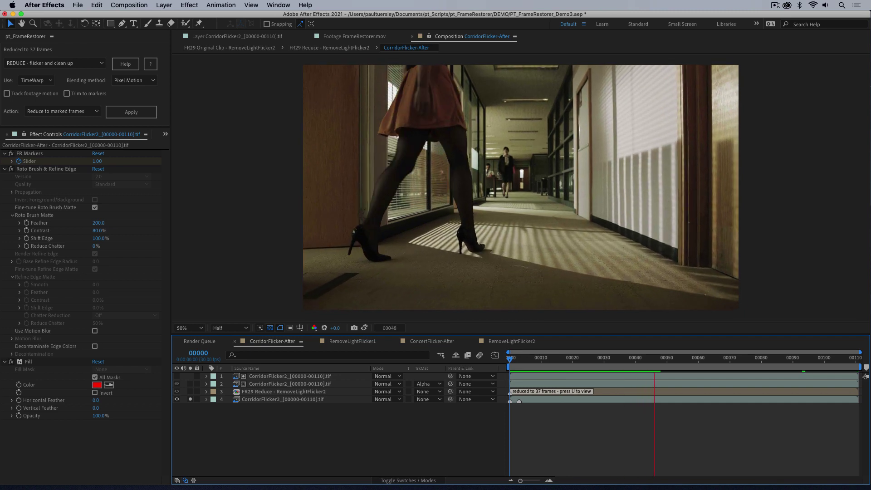
key("space")
key("space")
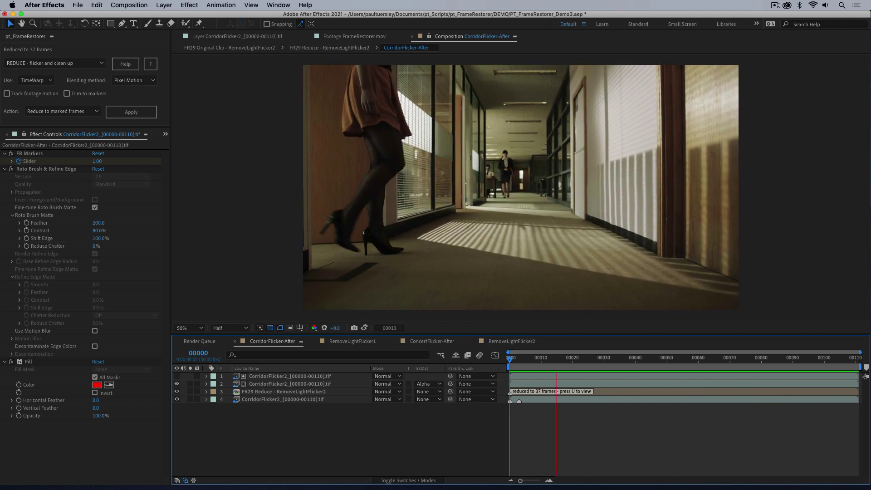
key("space")
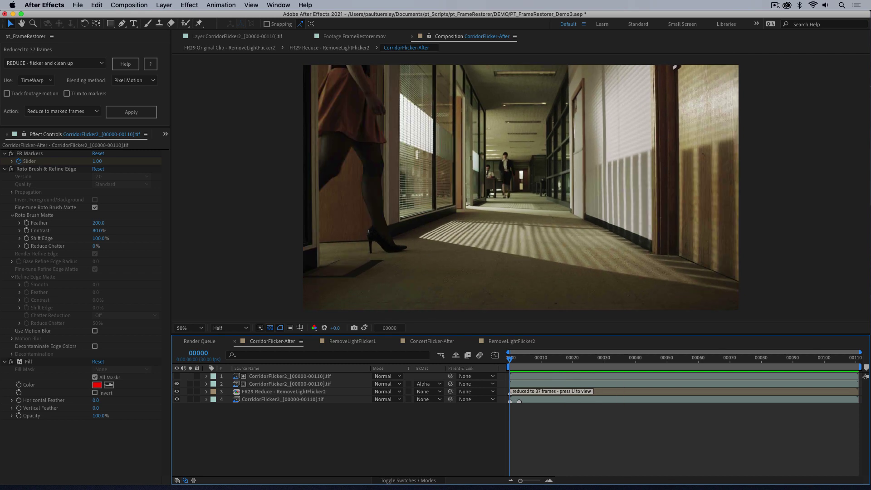